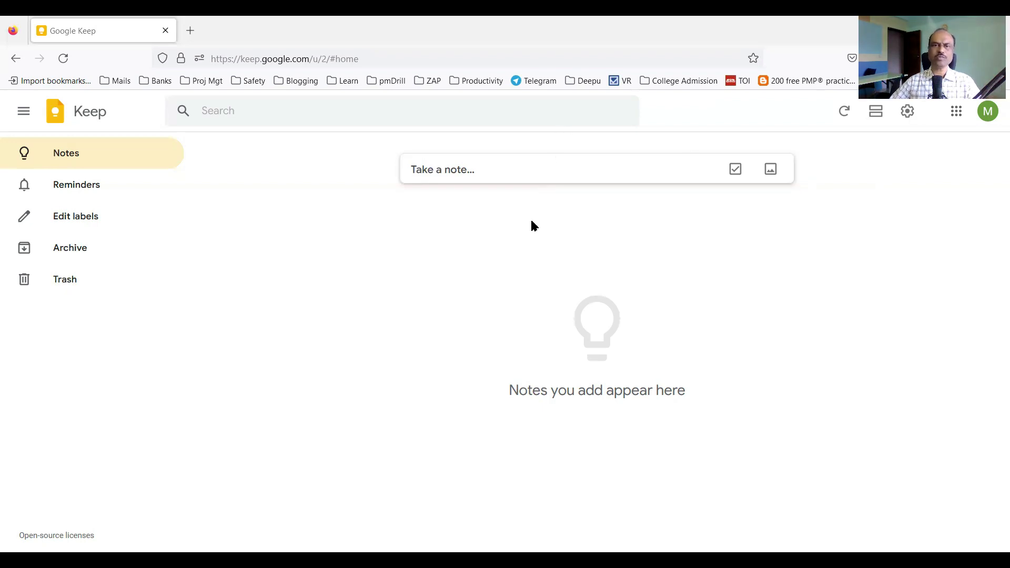
Step: Create a note titled 'Definition of a Project' with the pasted temporary-endeavor definition as its body
left_click(463, 174)
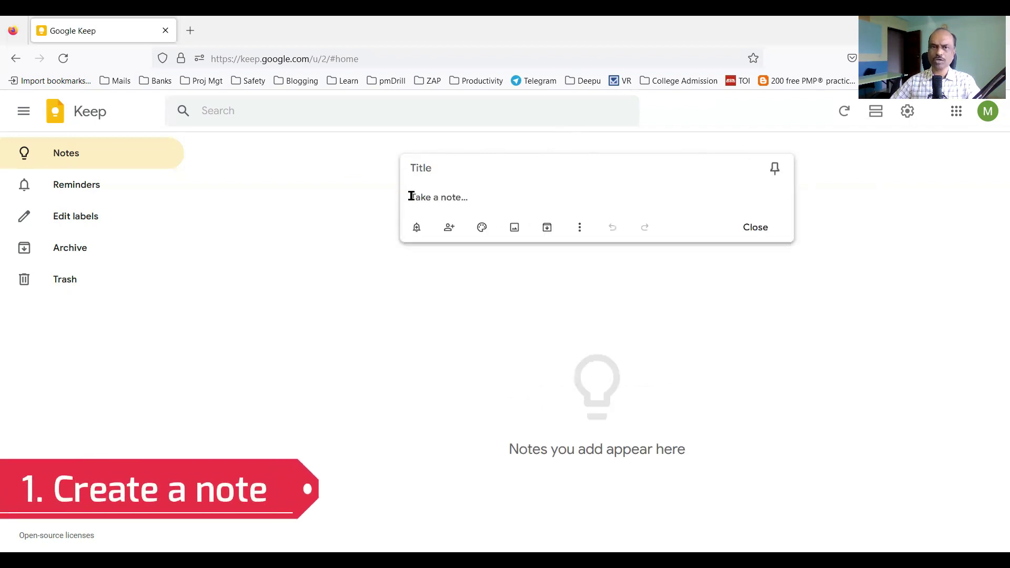
left_click(357, 223)
left_click(469, 177)
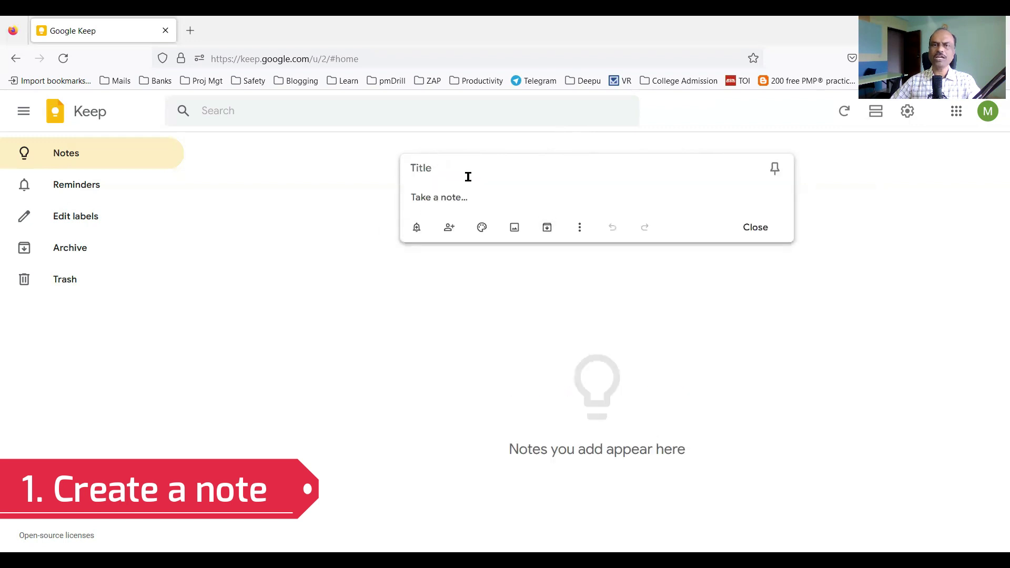
left_click(456, 167)
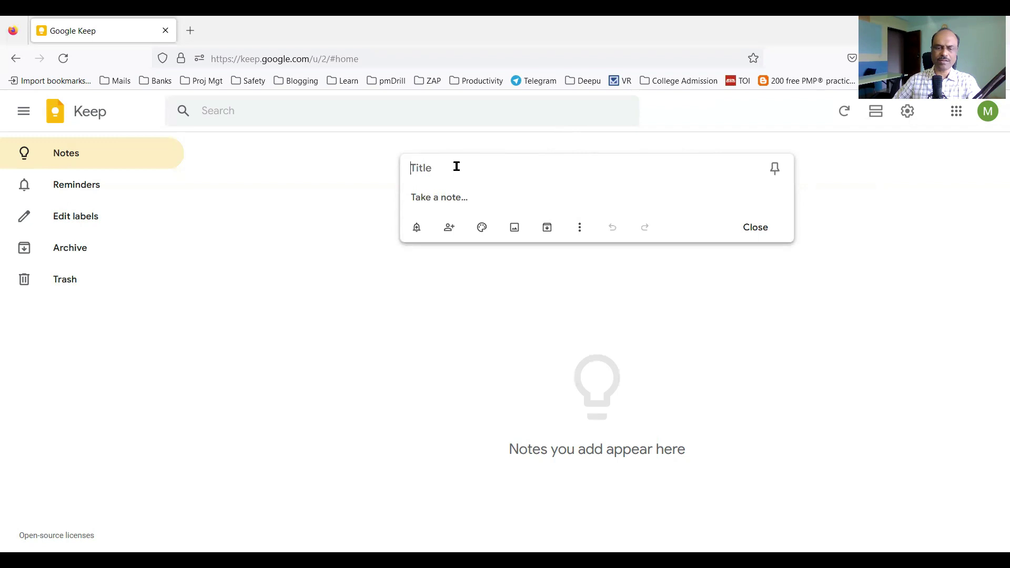
type("Defini")
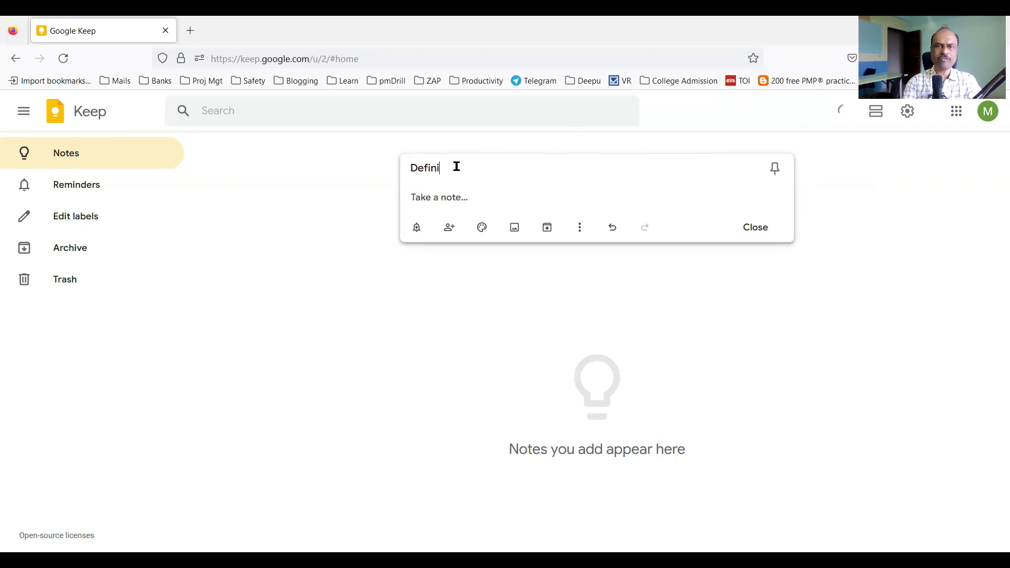
type("tion of a Project")
left_click(504, 201)
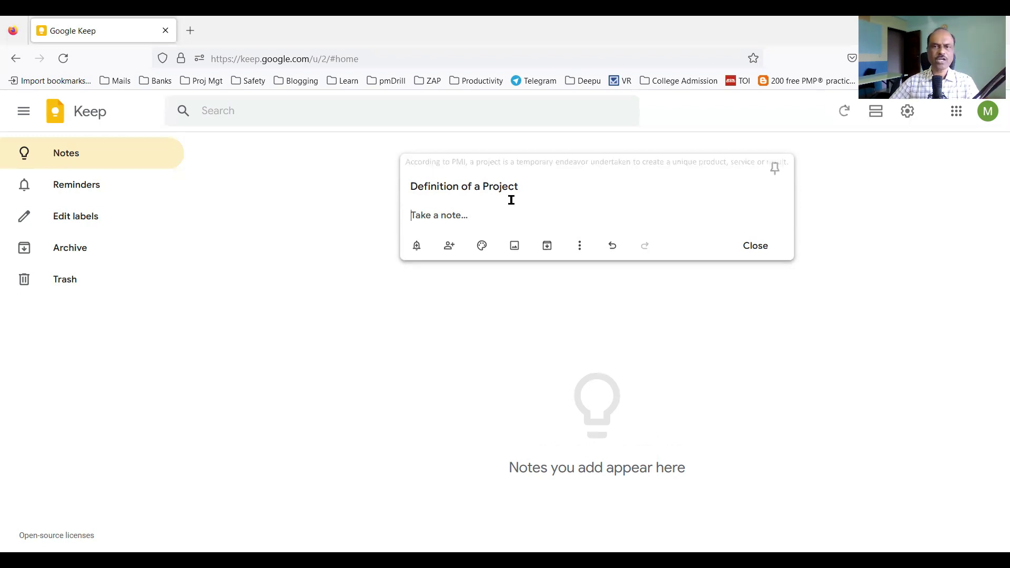
type("A project is a temporary endeavor undertaken to create a unique product, service or result.")
key("ctrl+plus")
key("ctrl+plus")
key("ctrl+plus")
key("ctrl+plus")
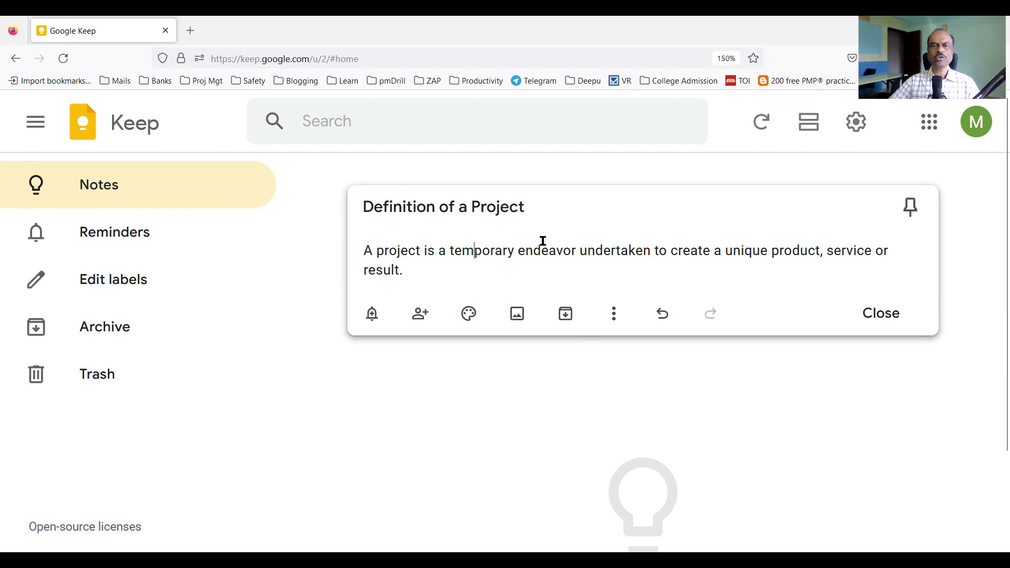
left_click(349, 383)
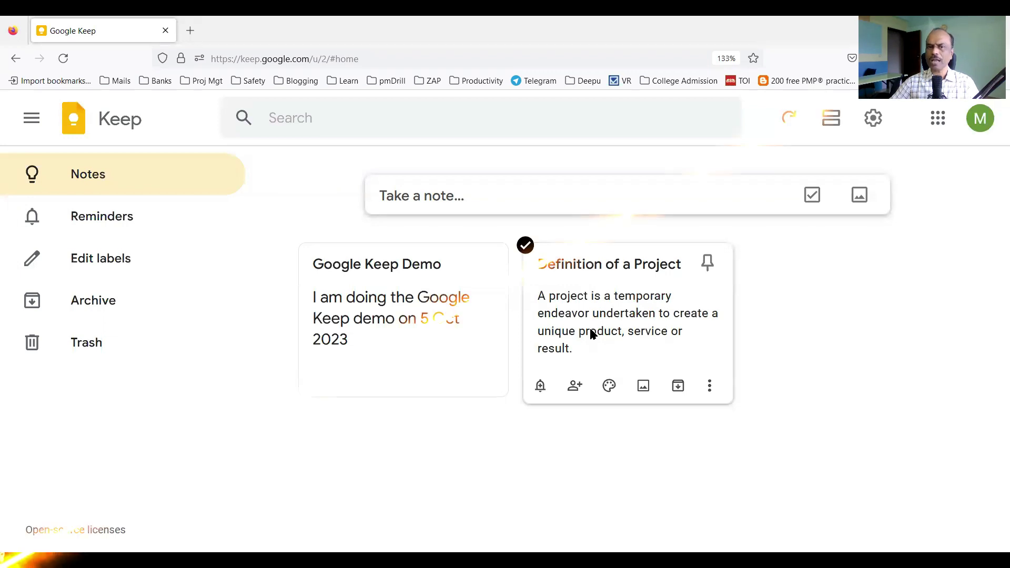
Step: Search the notes for 'keep', then for 'information', then clear the search
key("ctrl+minus")
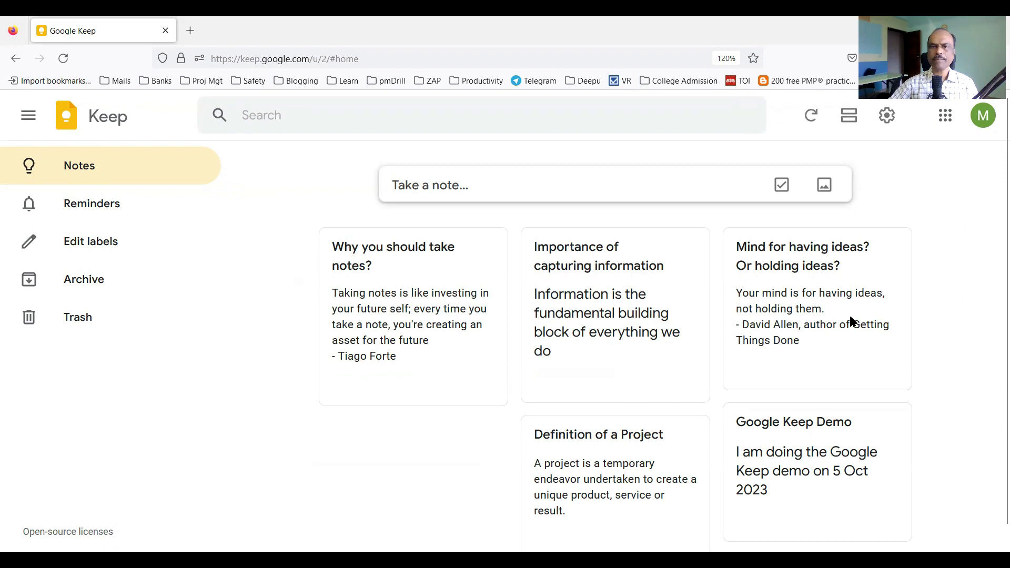
key("slash")
type("keep")
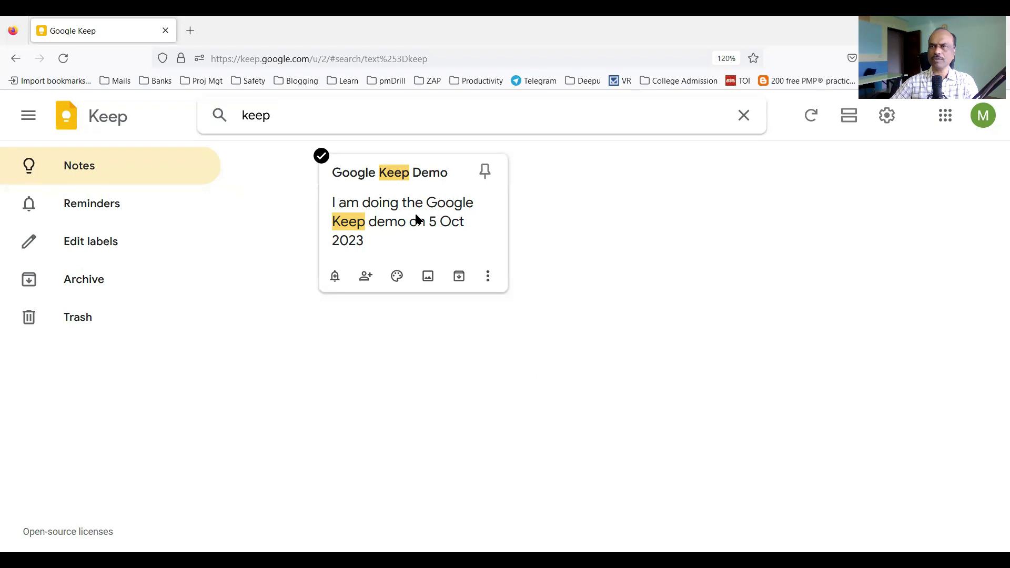
left_click_drag(296, 112, 220, 108)
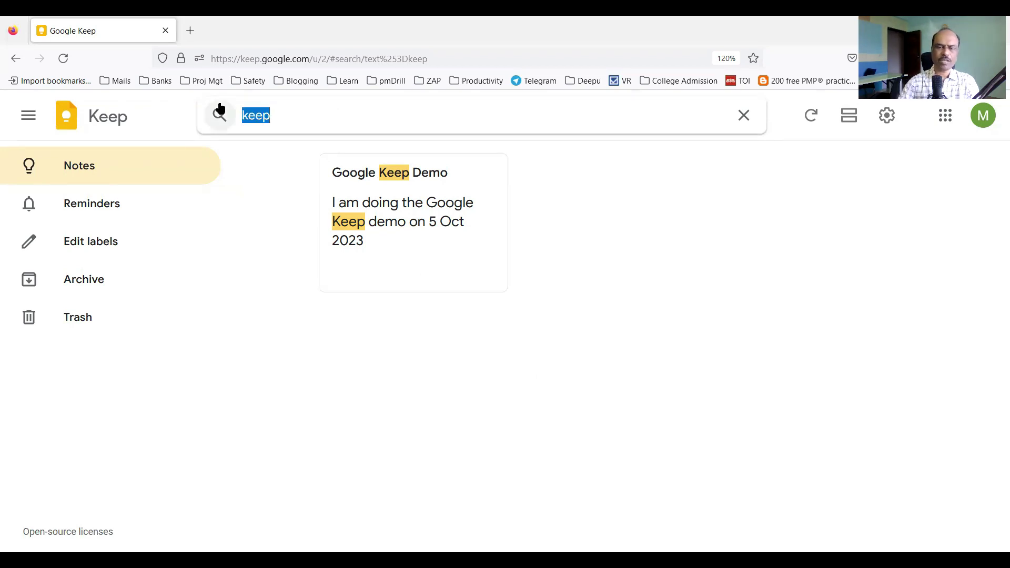
type("information")
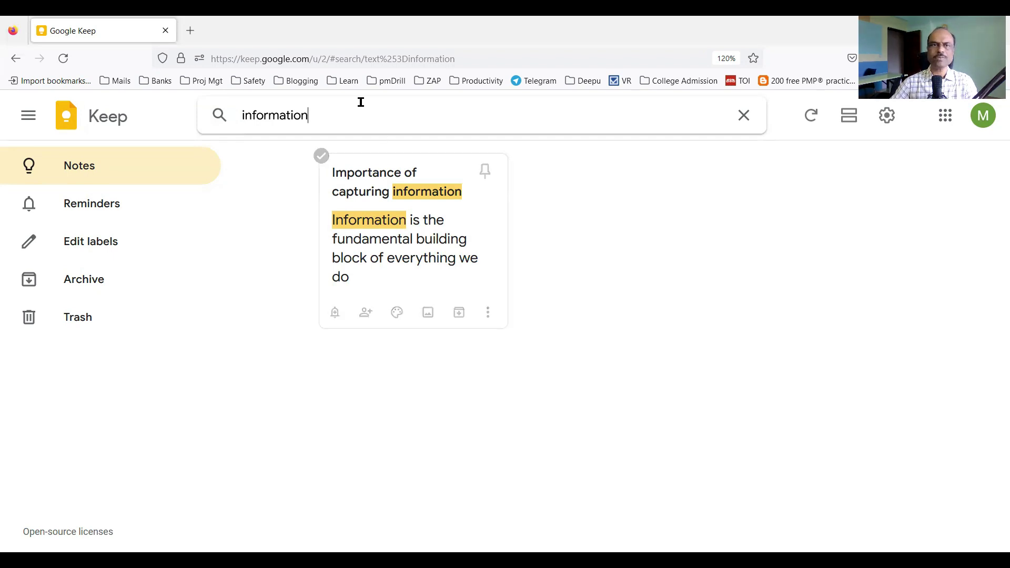
left_click(751, 128)
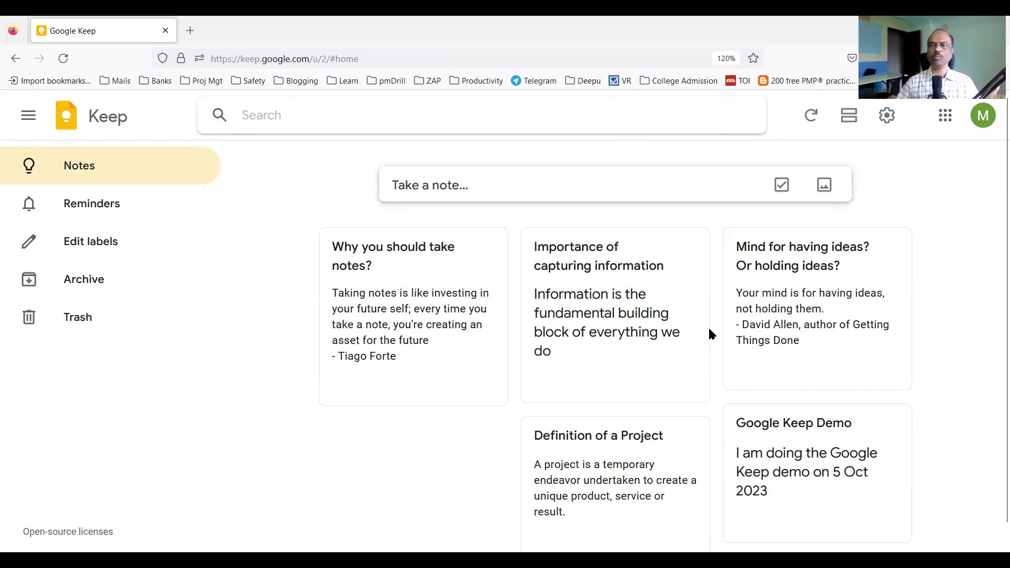
mouse_move(488, 355)
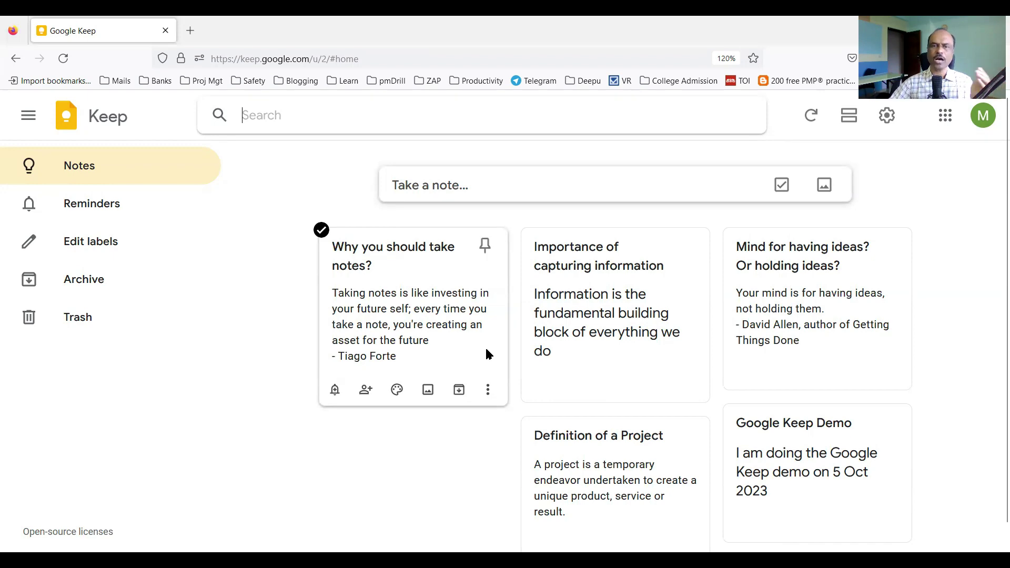
left_click(443, 343)
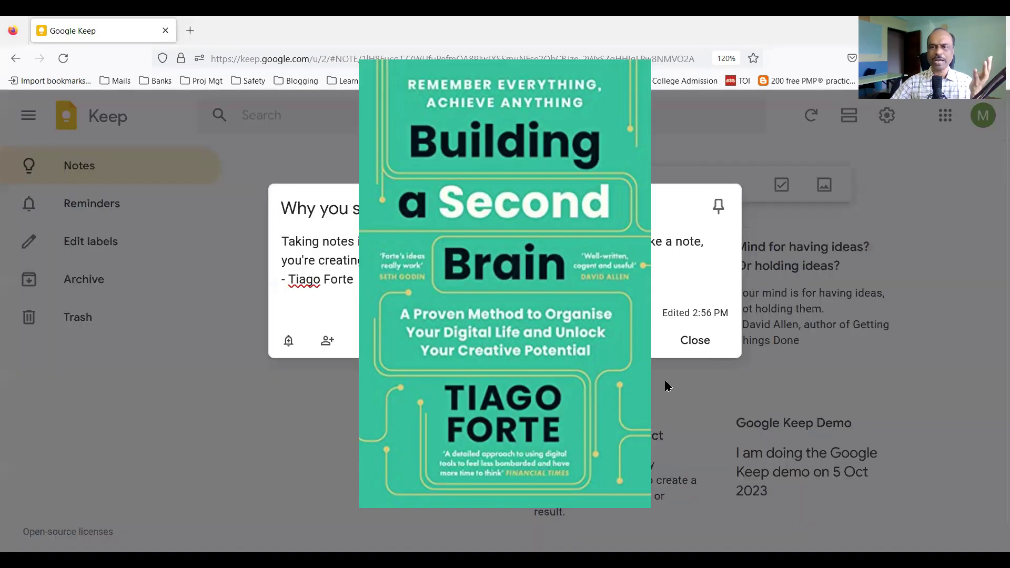
left_click(698, 340)
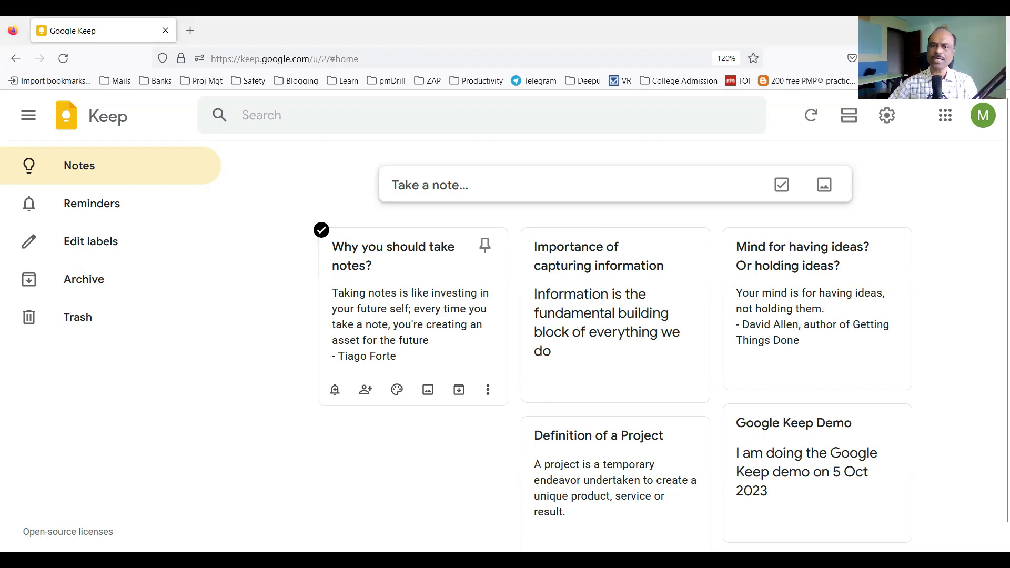
Step: Attach the project-management-2061635_1280 image to the 'Definition of a Project' note
left_click(576, 473)
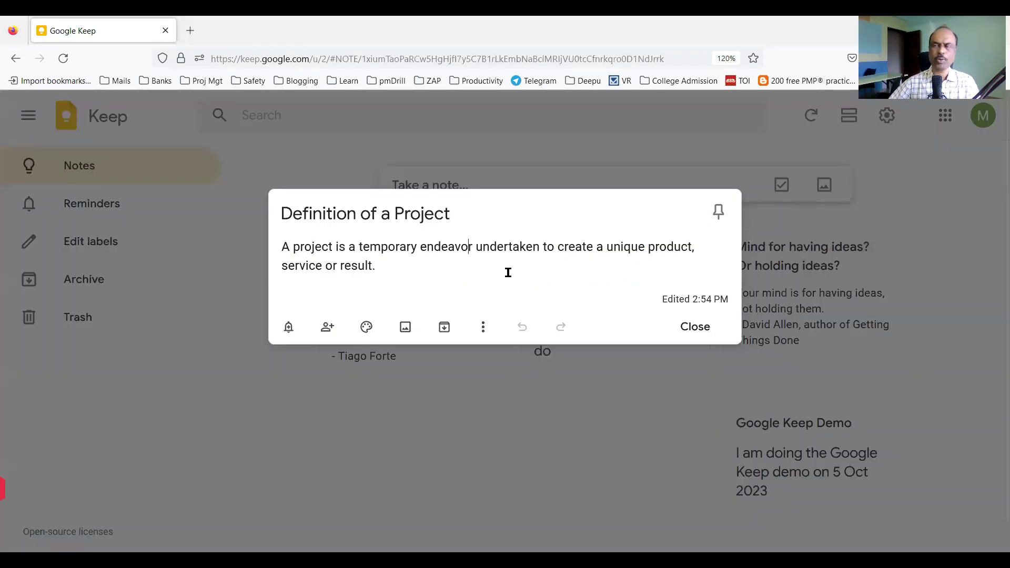
left_click(406, 328)
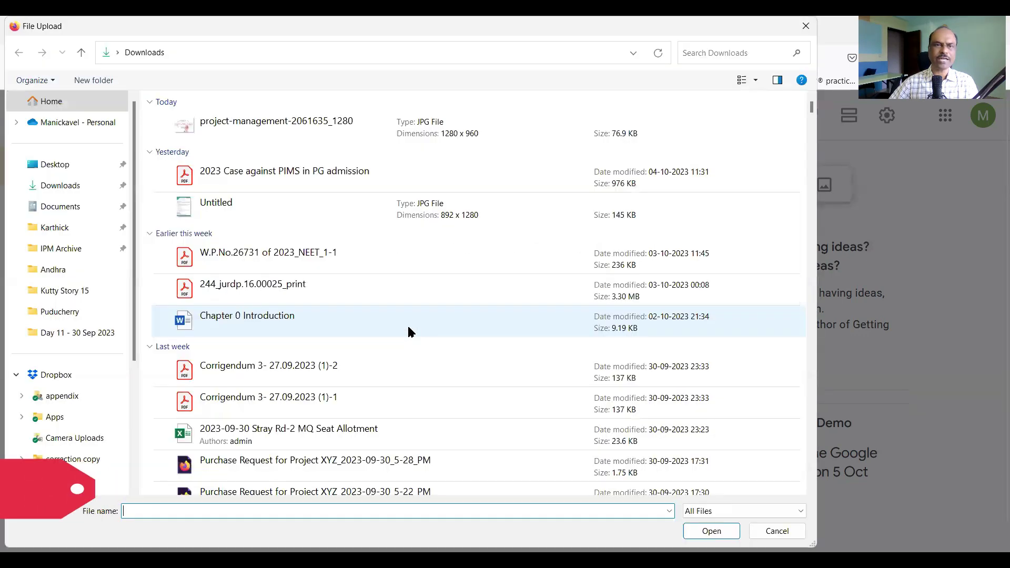
left_click(248, 122)
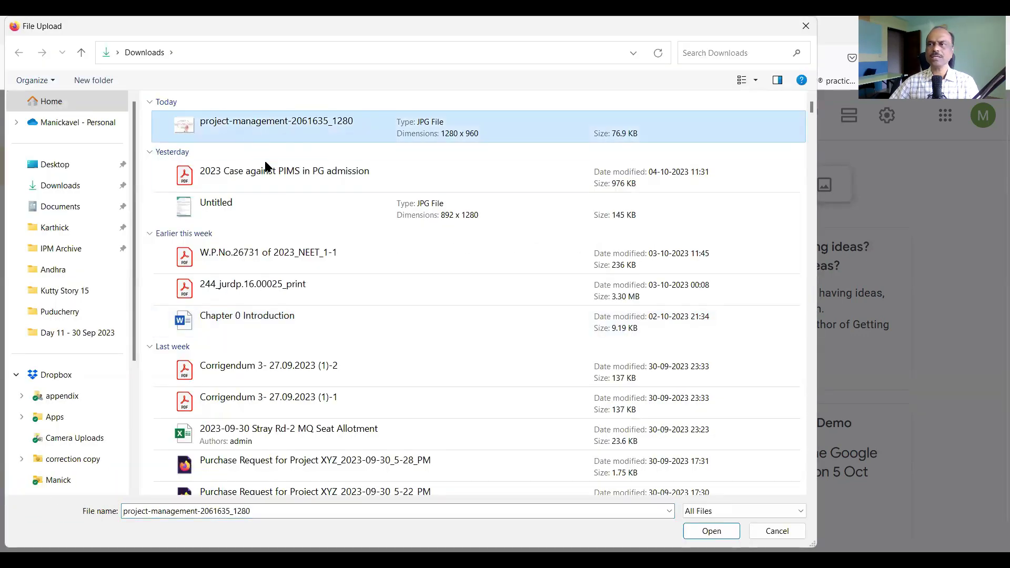
left_click(727, 532)
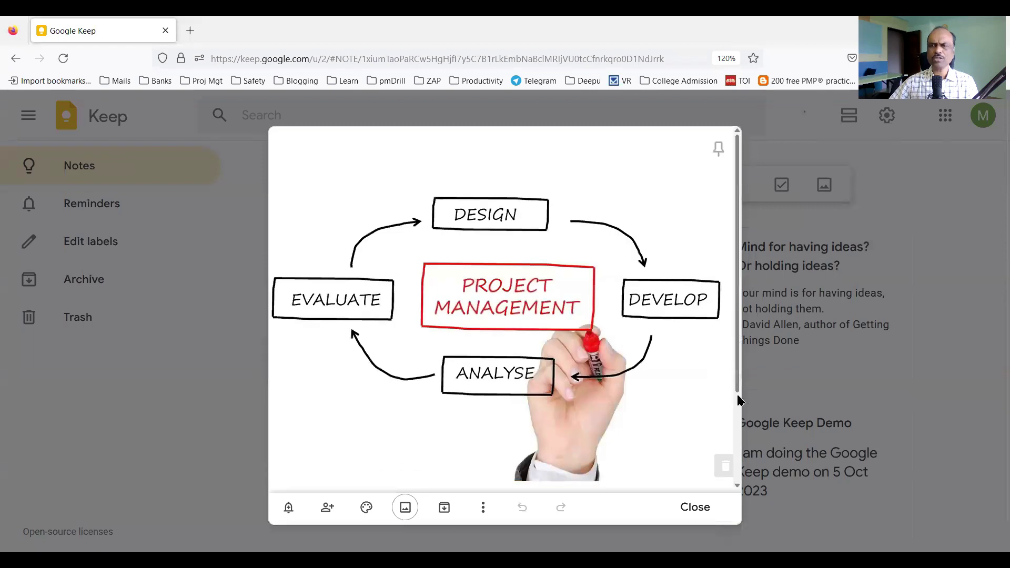
left_click(787, 514)
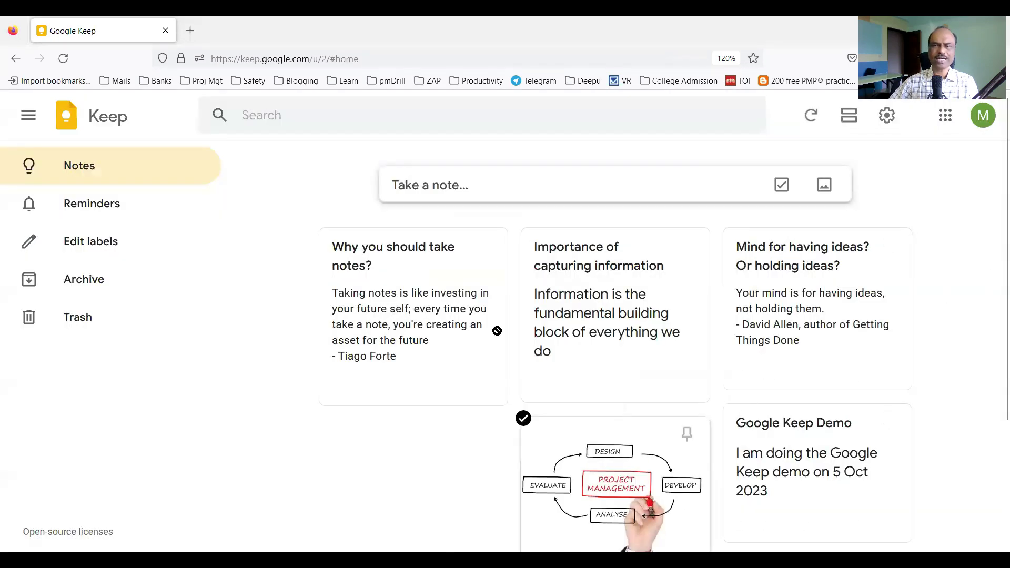
Step: Move the 'Definition of a Project' picture note to the first slot of the grid
left_click_drag(497, 330, 490, 347)
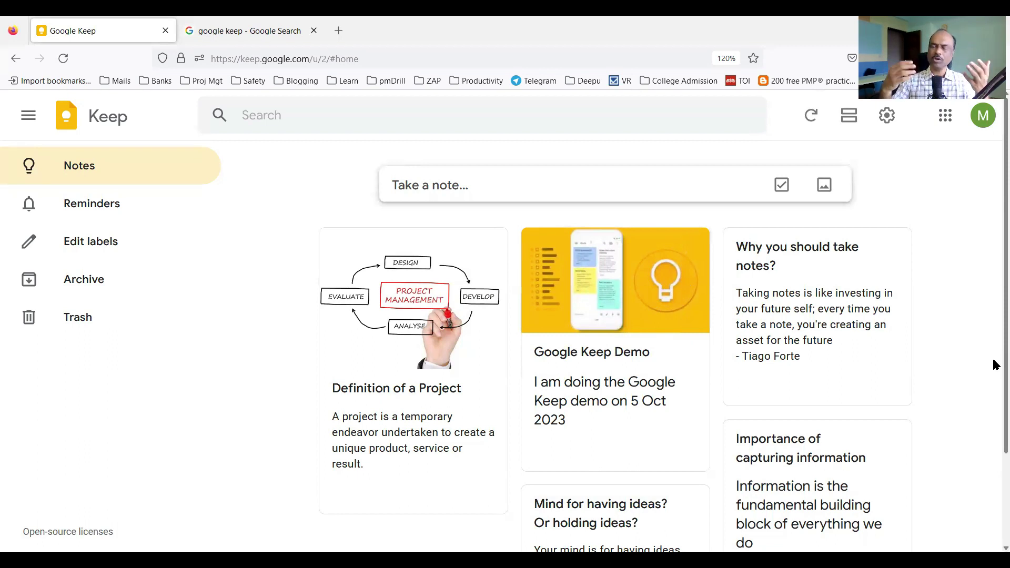
left_click(383, 332)
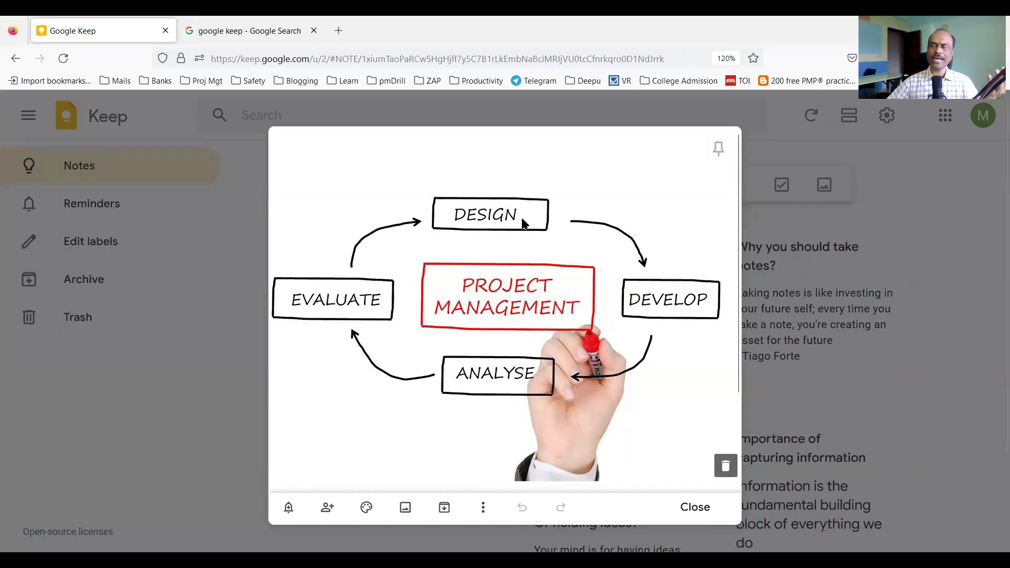
key("Escape")
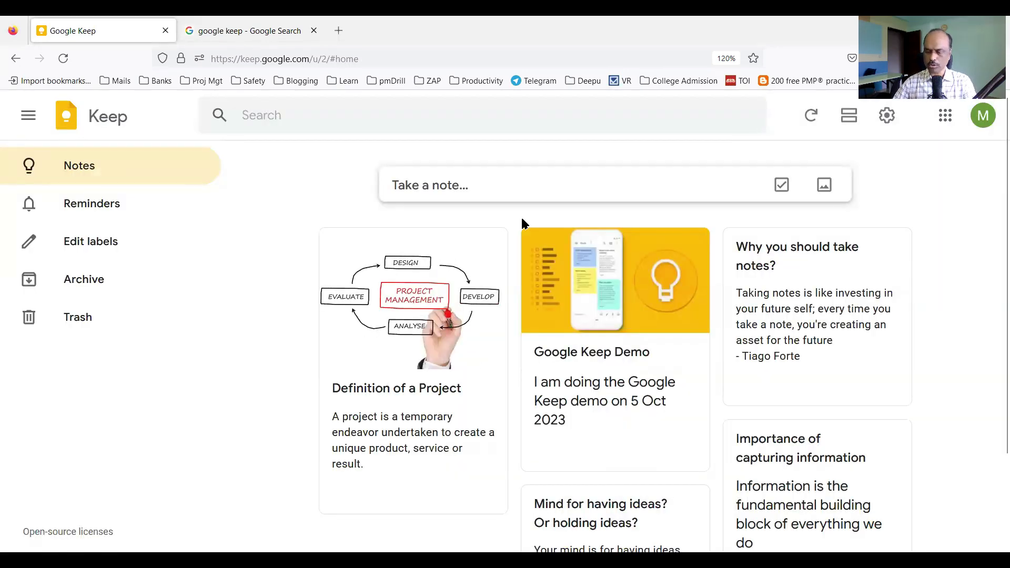
Step: Create '5 process groups in project management' listing Initiating, Planning, Executing, Monitoring and controlling, Closing
left_click(490, 187)
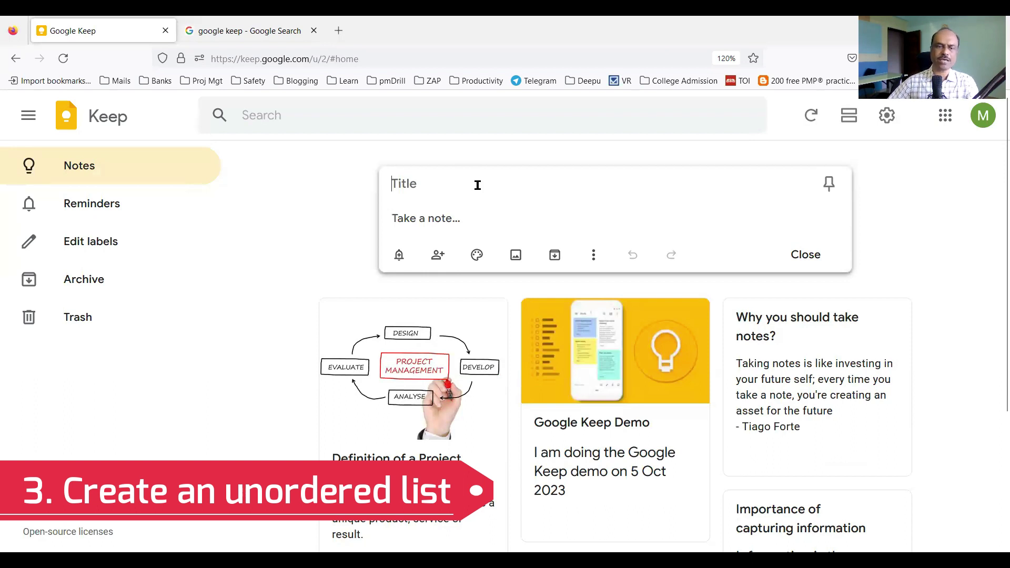
type("5 proces")
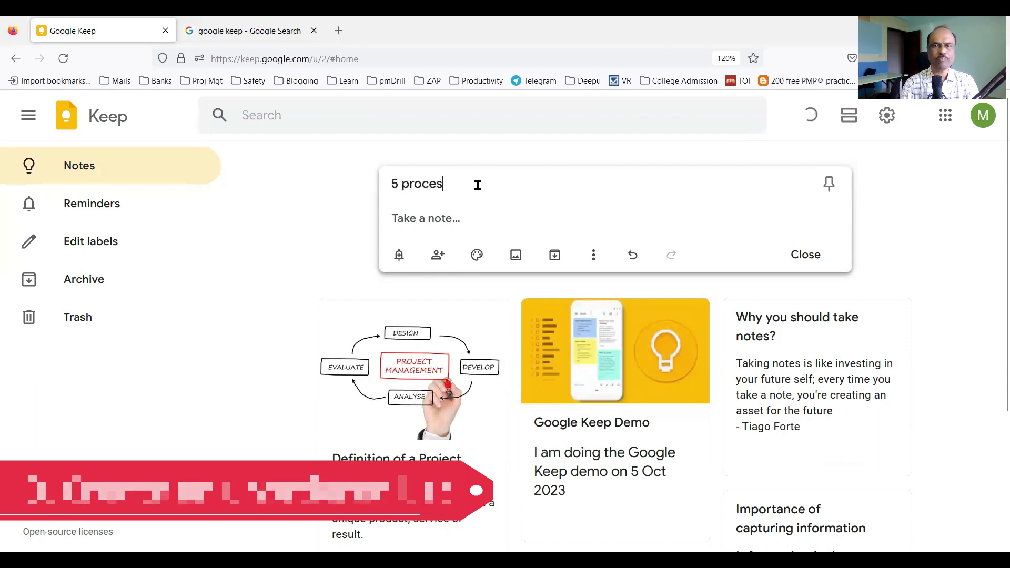
type("s groups in proje")
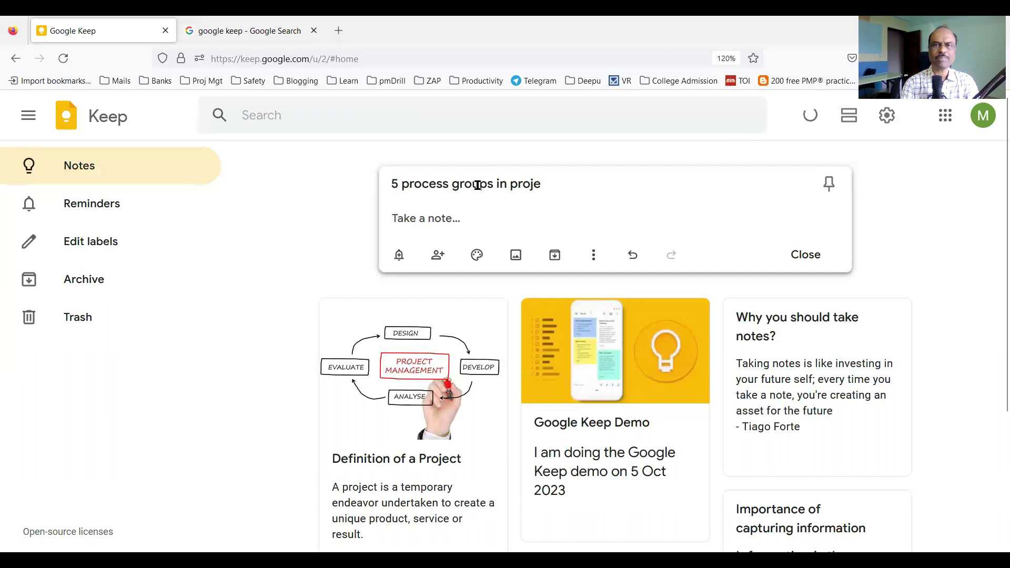
type("ct management")
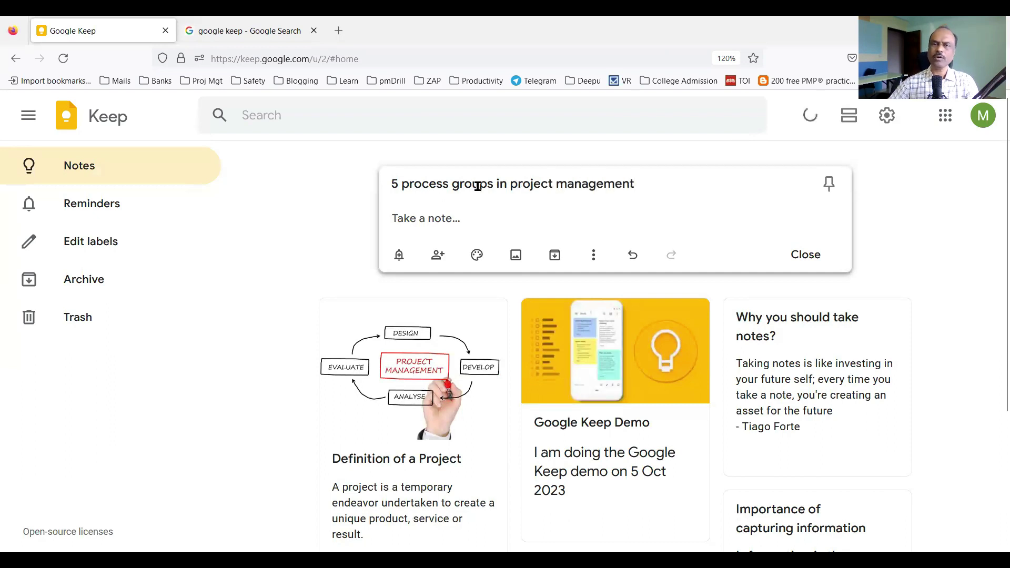
left_click(469, 219)
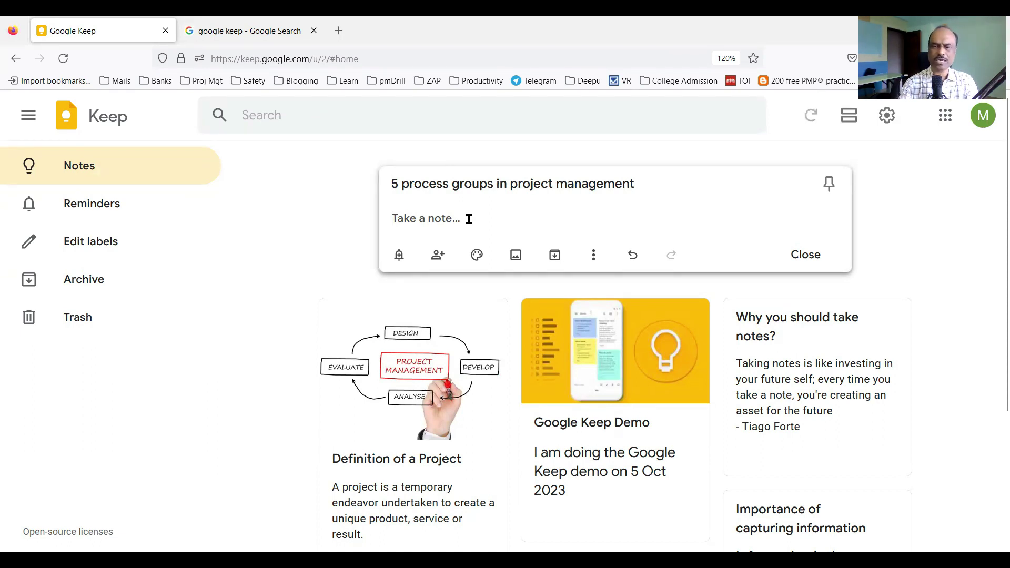
type("- ")
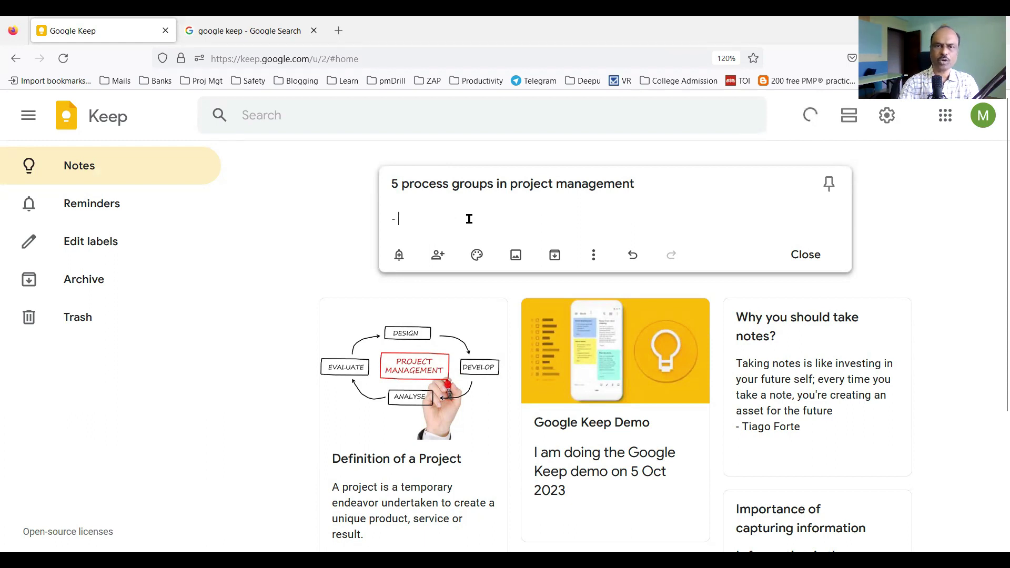
type("Init")
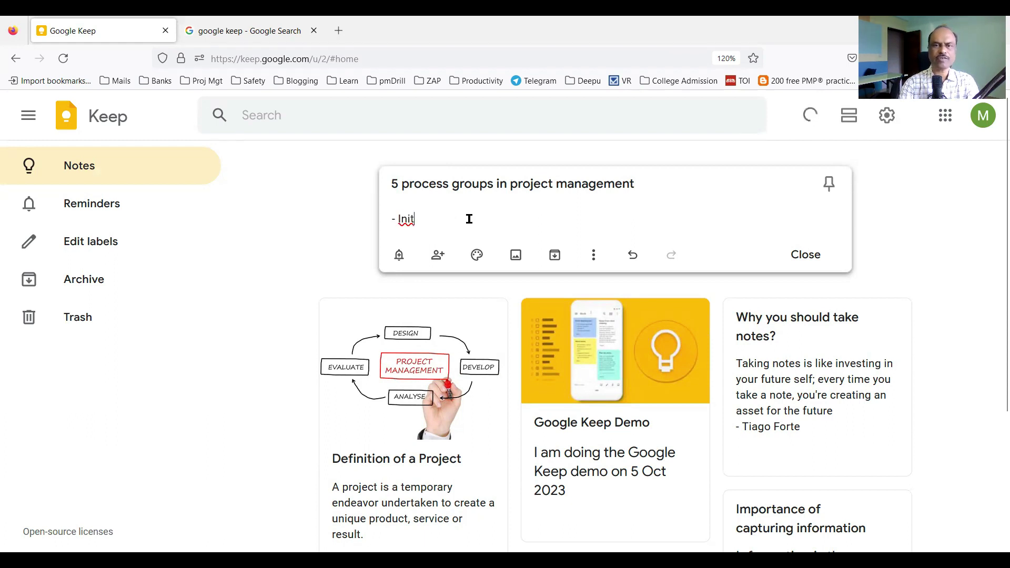
type("iating")
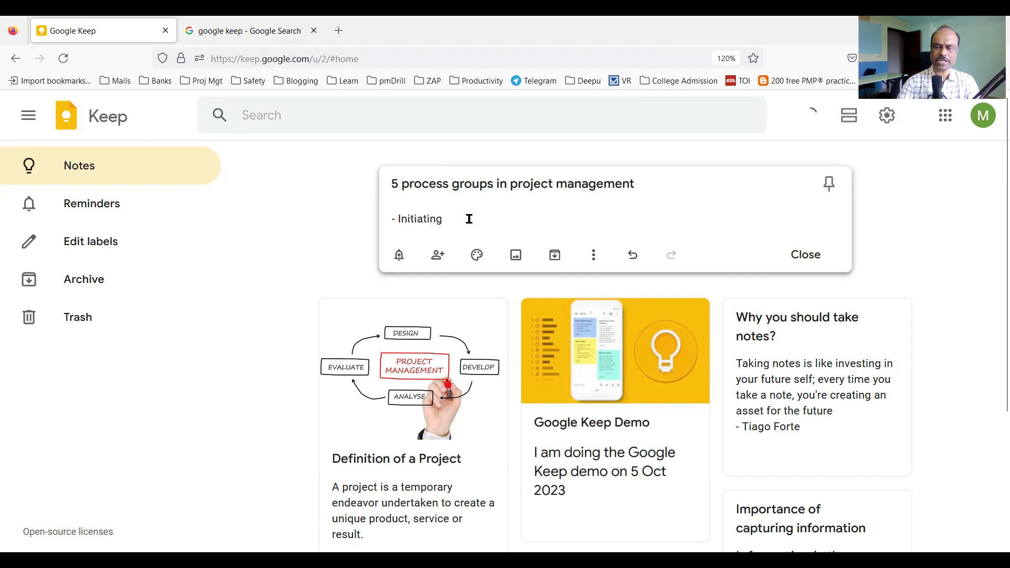
type("- Planning - Executing - Monitoring and controlling - Closing")
key("ctrl+plus")
key("ctrl+plus")
key("ctrl+plus")
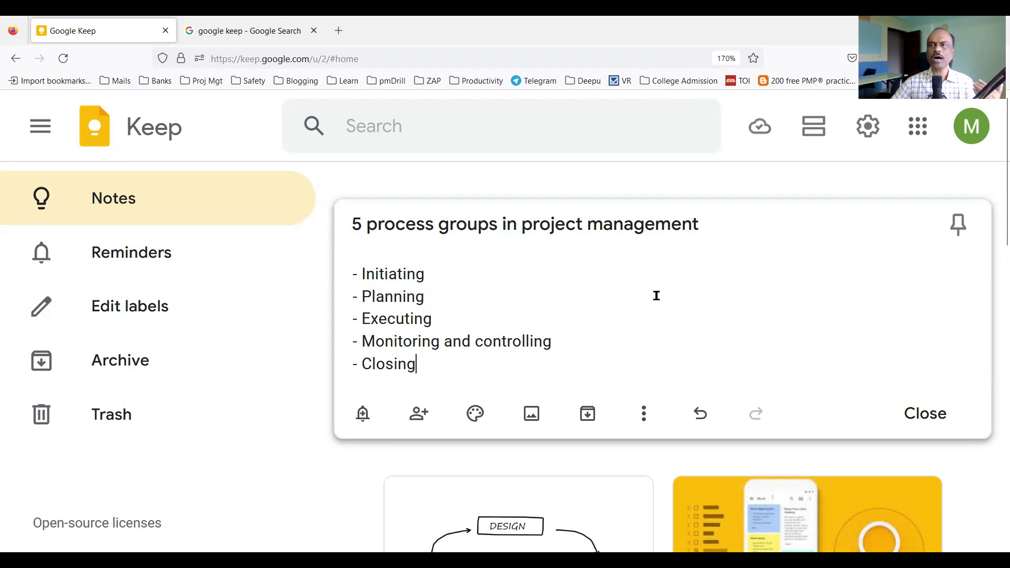
Step: Save the process groups note and start a new note titled '10 knowledge areas in project management'
left_click(943, 416)
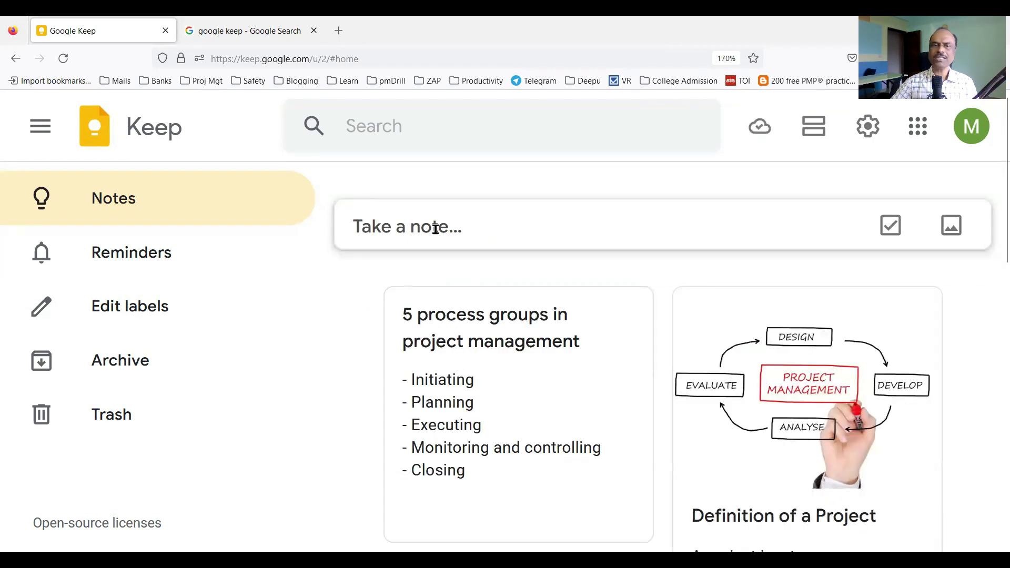
left_click(437, 228)
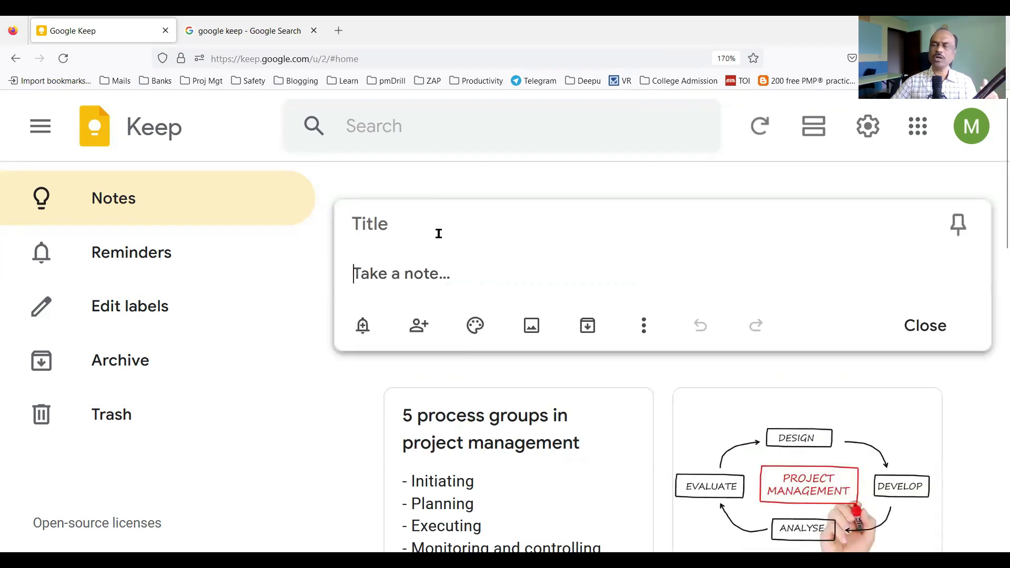
left_click(424, 217)
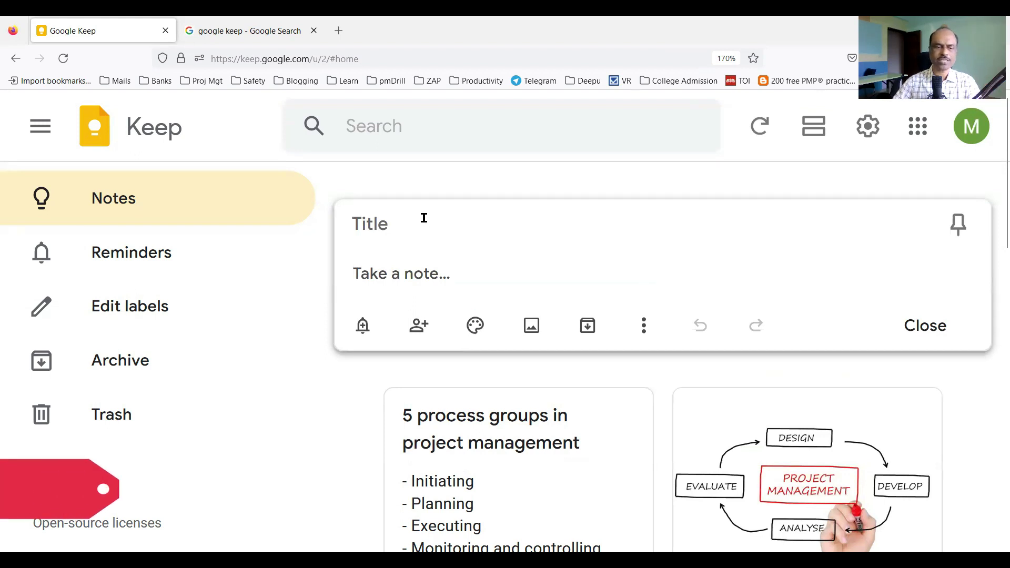
type("10 knowledge")
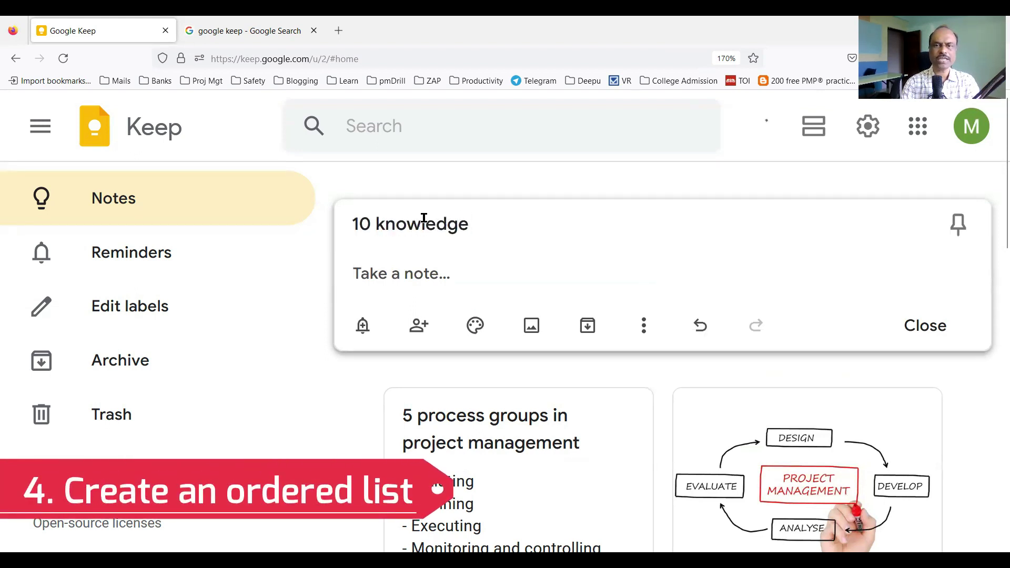
type(" areas in project ")
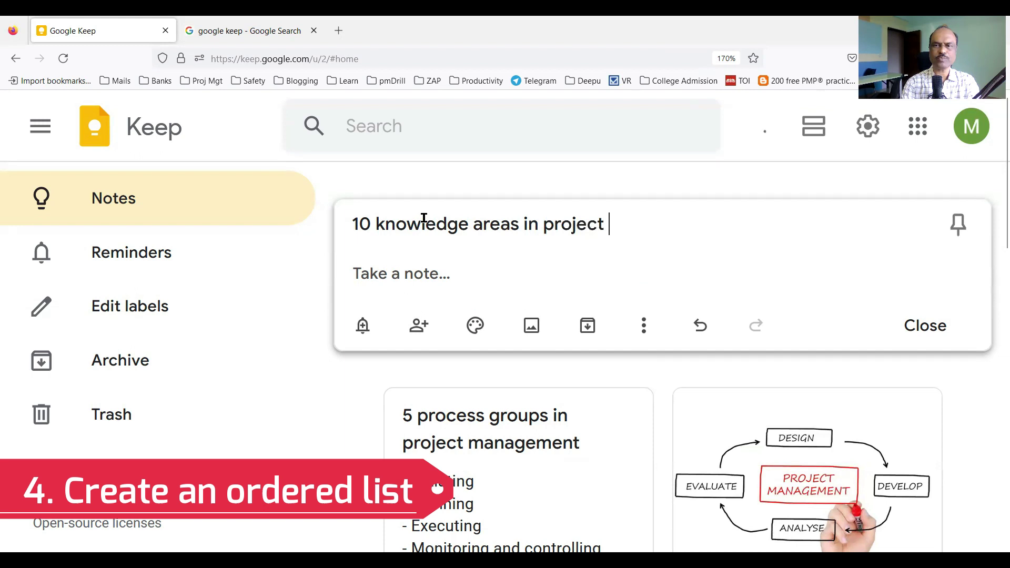
type("management")
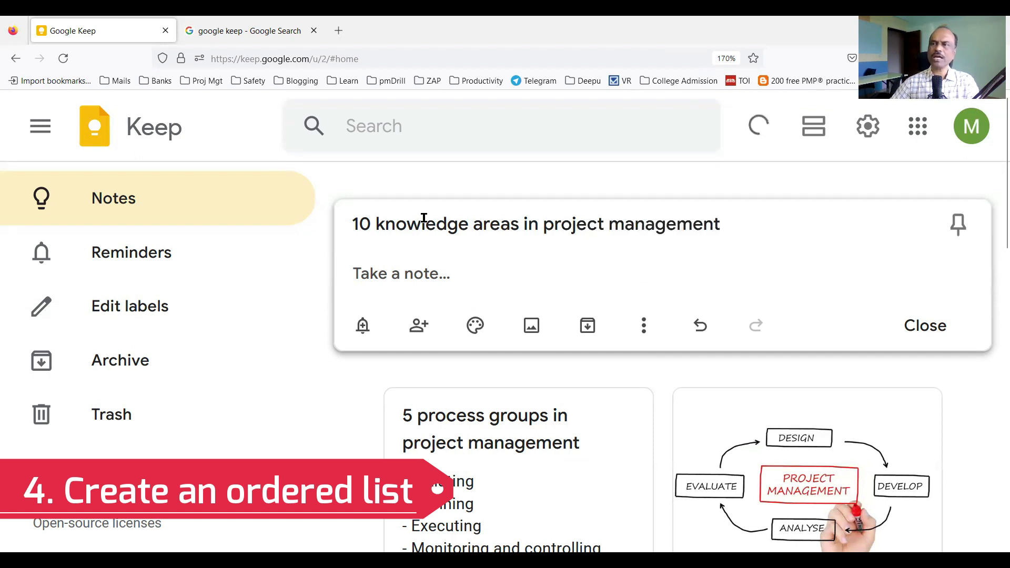
left_click(437, 274)
Step: Number Integration, Scope, Schedule and Cost management in the body and save the note
type("1. ")
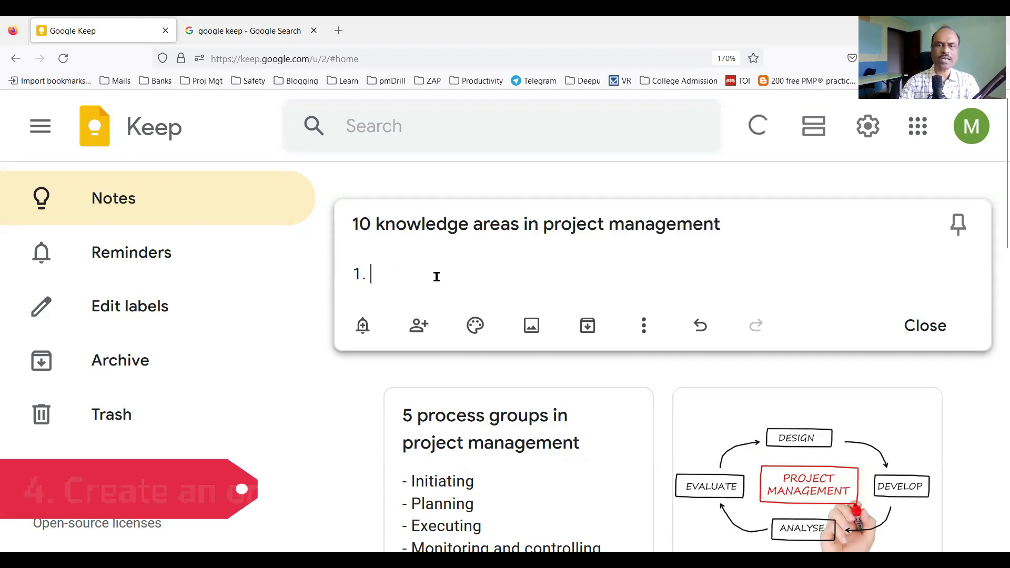
type("Integ")
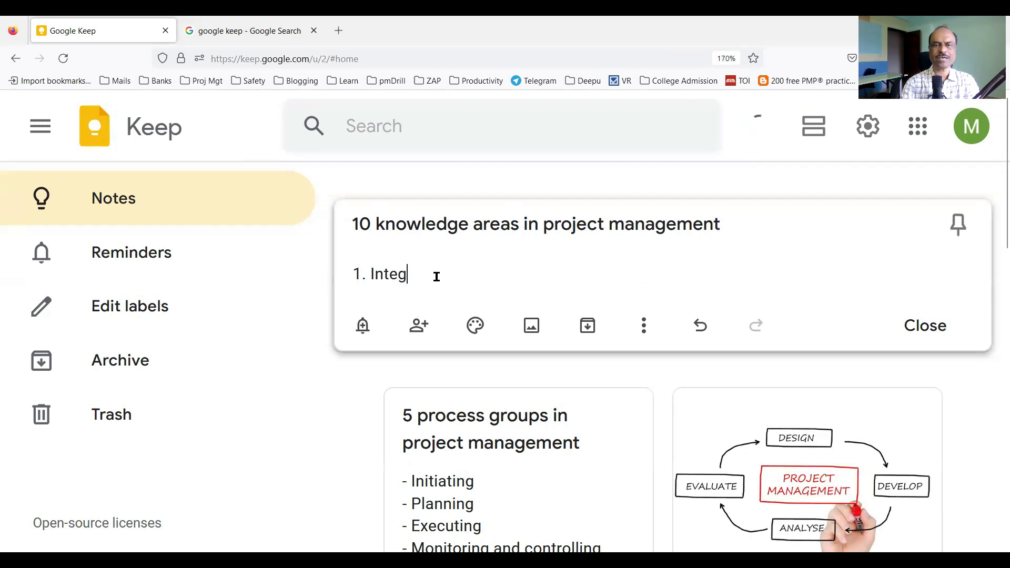
type("ration management")
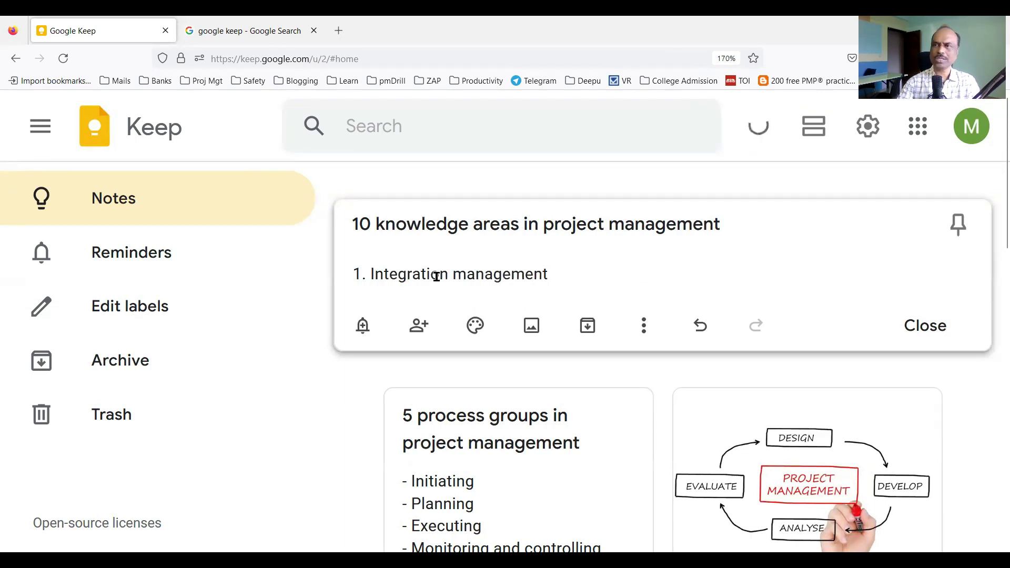
key("Return")
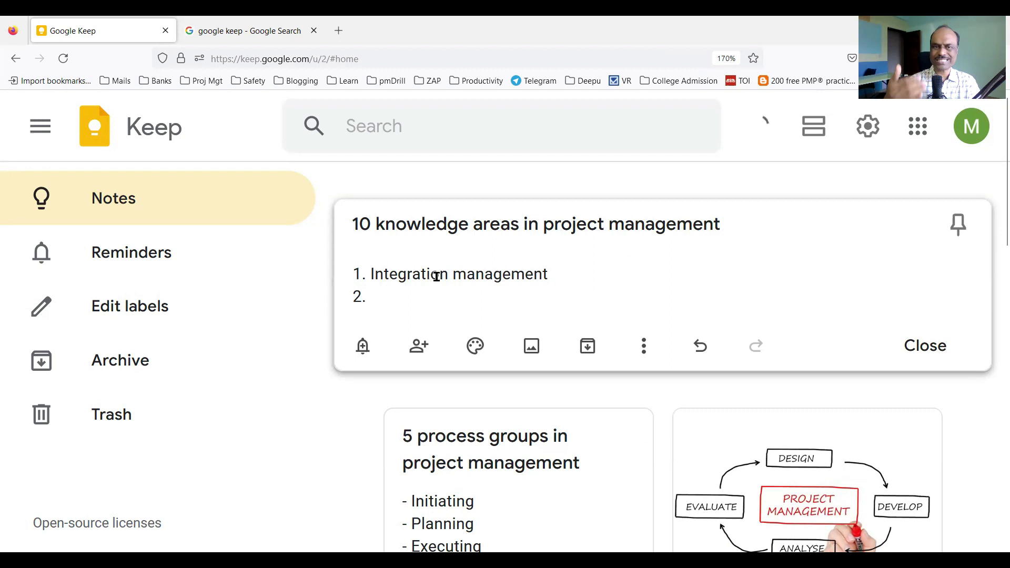
type("Scope management")
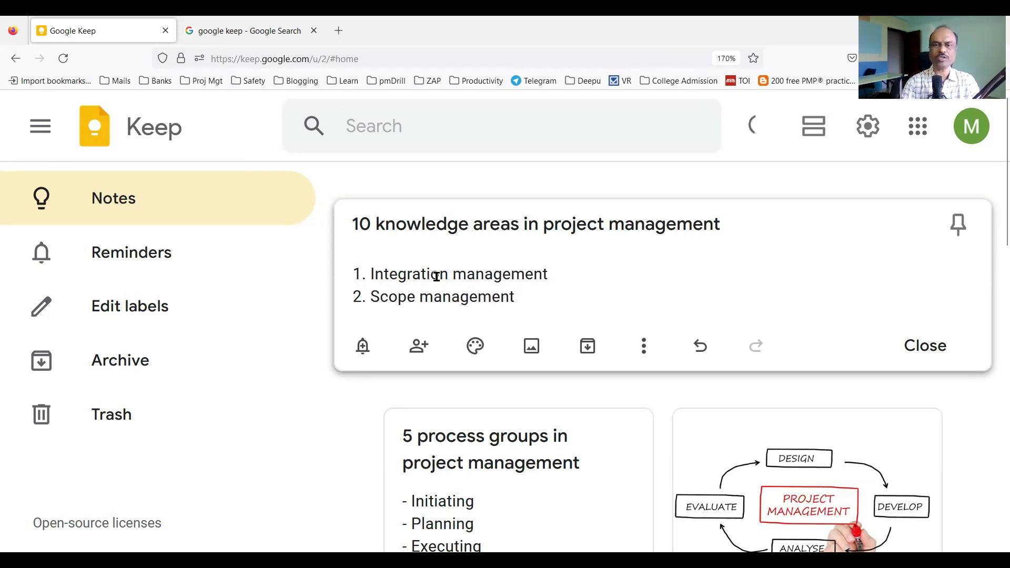
key("Return")
type("Sch")
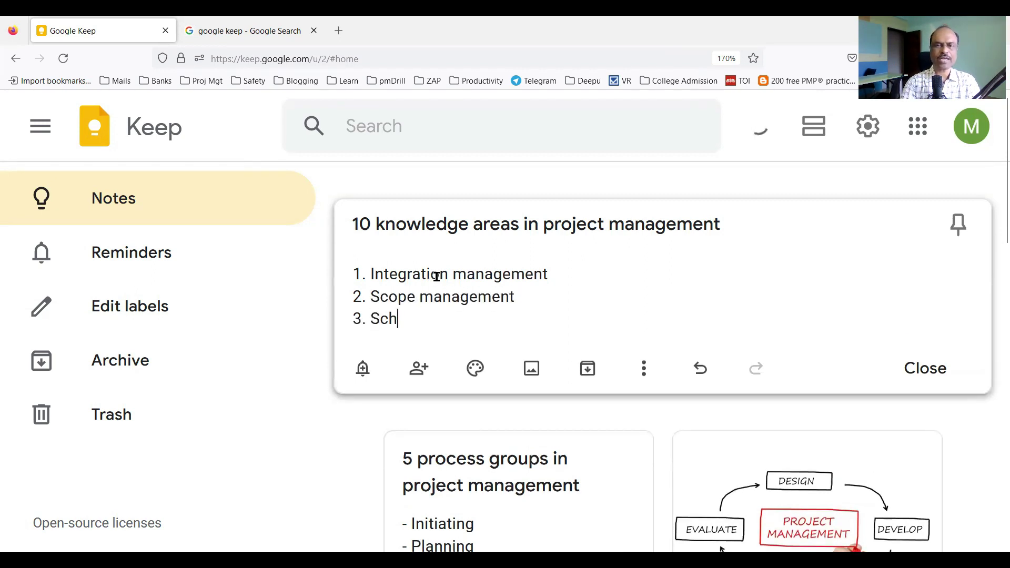
type("edule management")
key("Return")
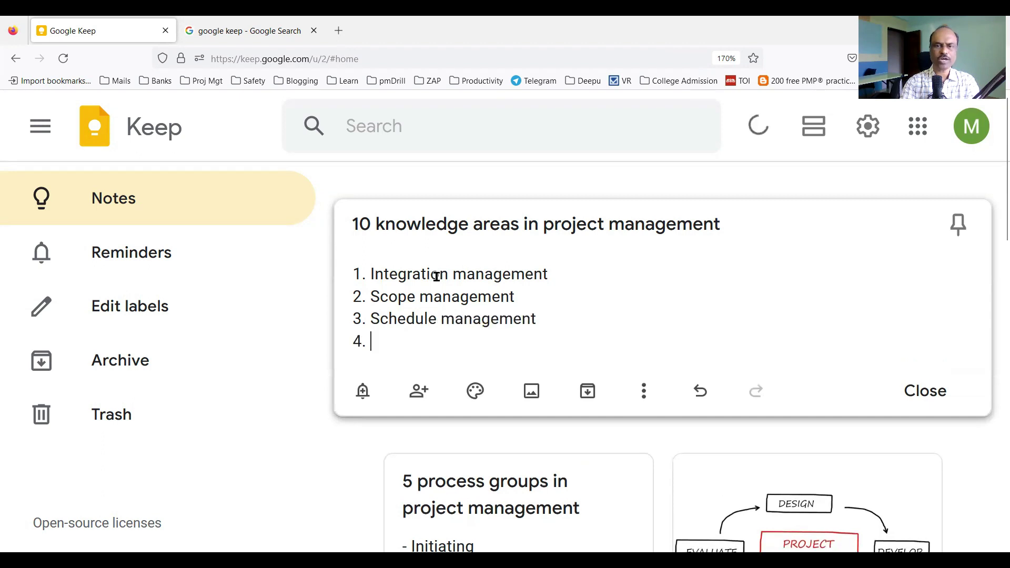
type("Cost management")
key("Return")
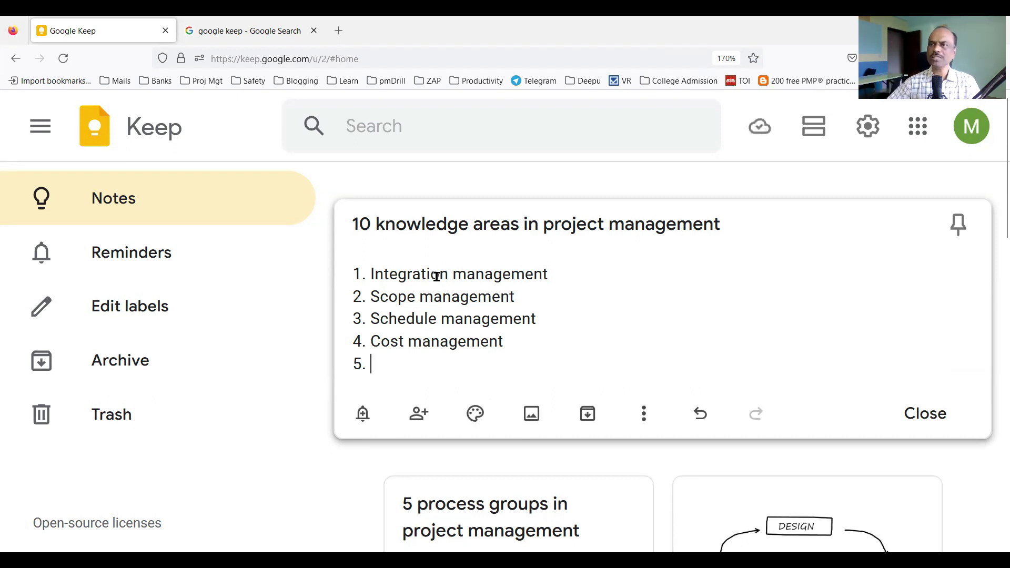
left_click(316, 349)
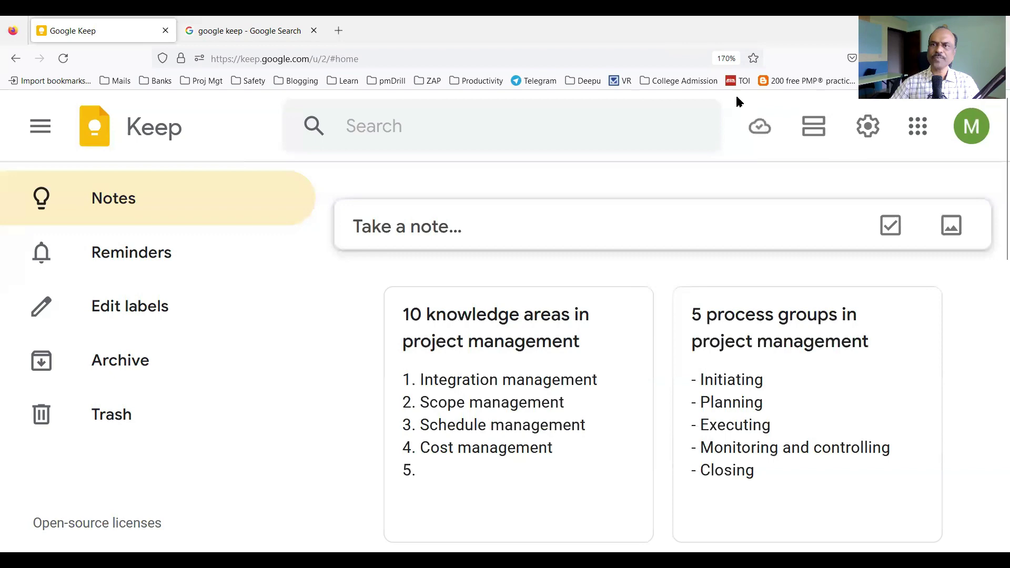
Step: Reset the browser zoom to default, then set the page zoom to 133%
left_click(726, 58)
mouse_move(819, 316)
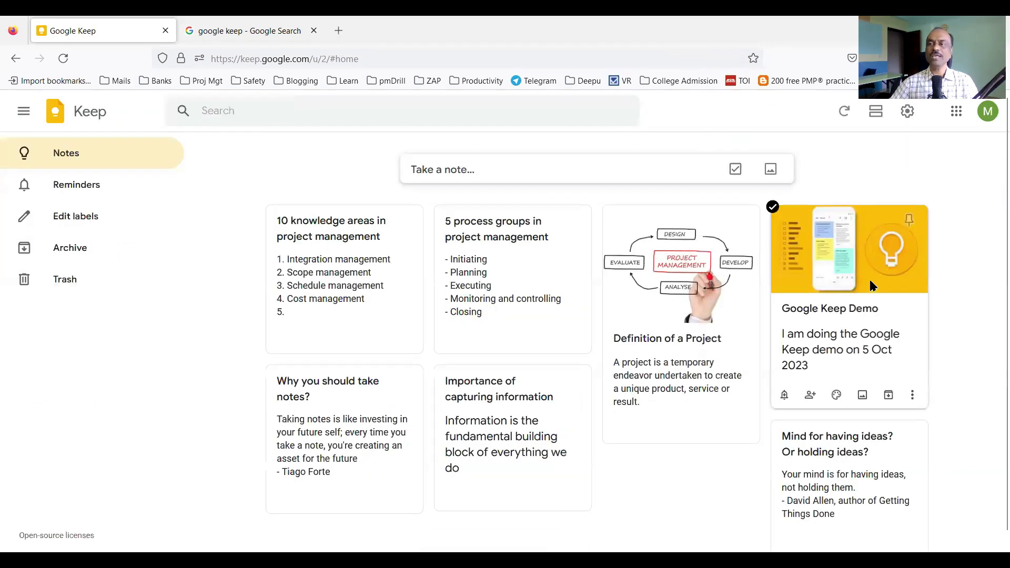
mouse_move(306, 216)
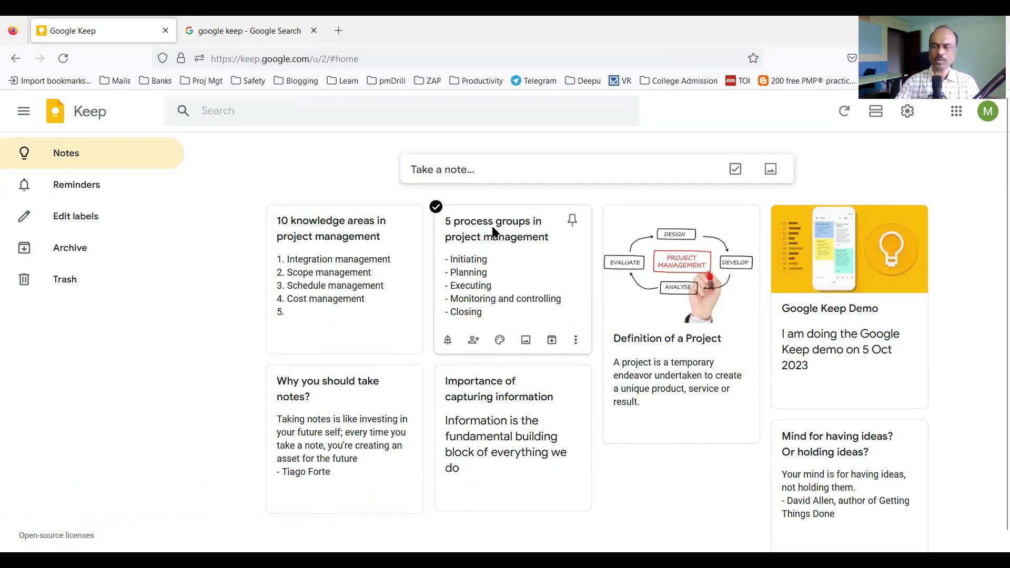
key("ctrl+plus")
key("ctrl+plus")
key("ctrl+plus")
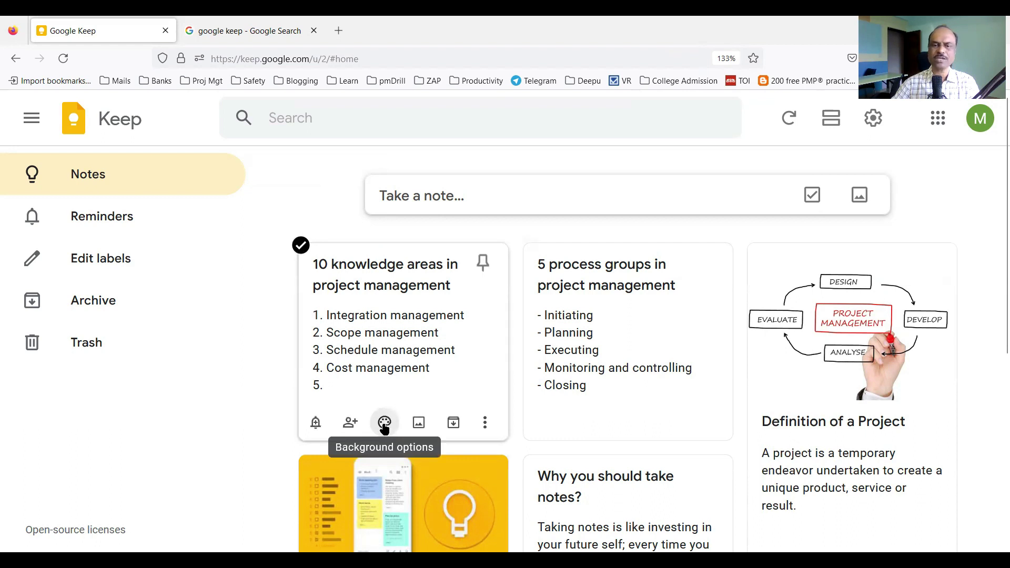
Step: Give the '10 knowledge areas', '5 process groups' and 'Definition of a Project' notes the Sand background
left_click(384, 428)
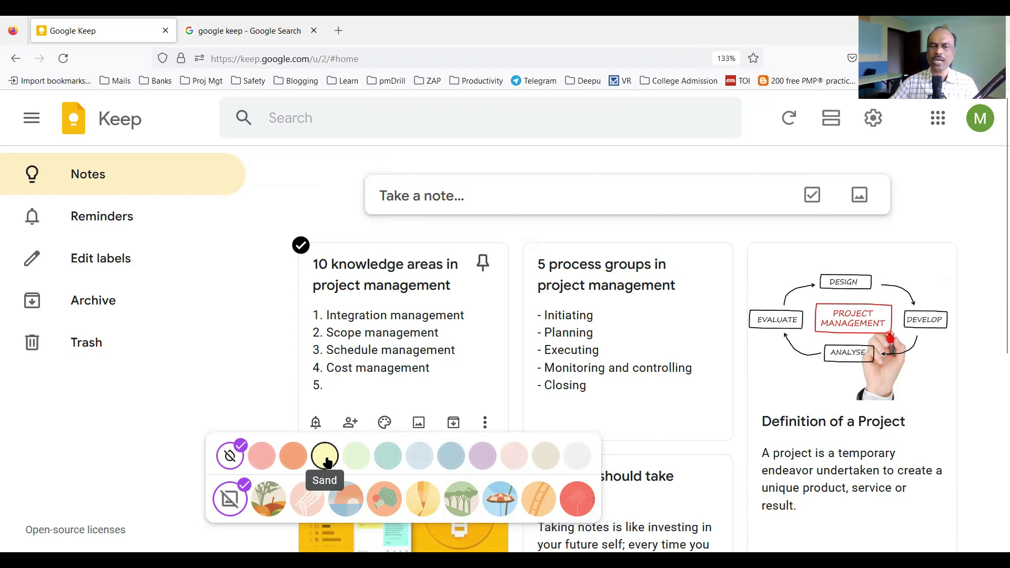
left_click(326, 461)
left_click(614, 404)
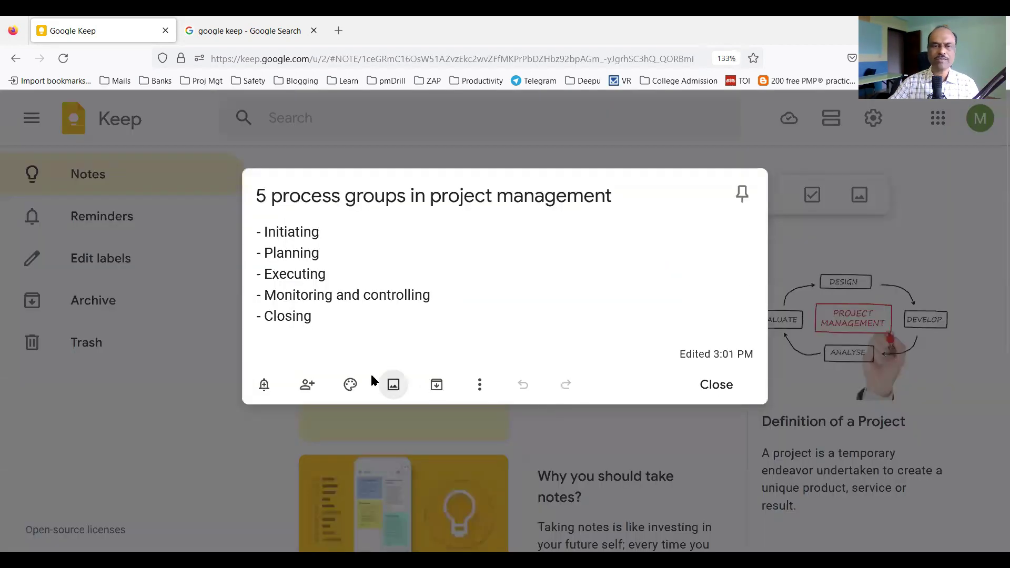
left_click(350, 384)
left_click(428, 421)
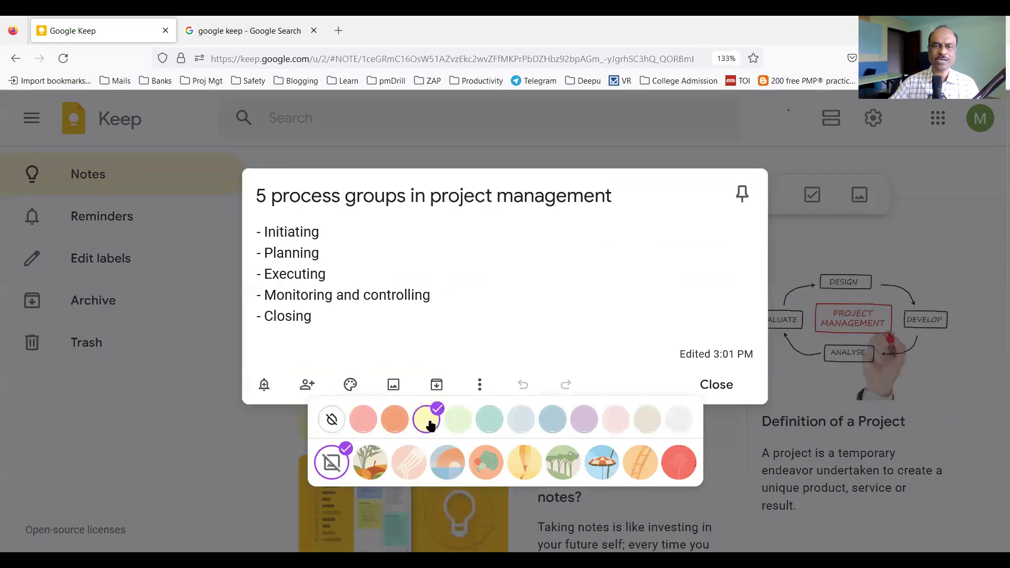
left_click(264, 456)
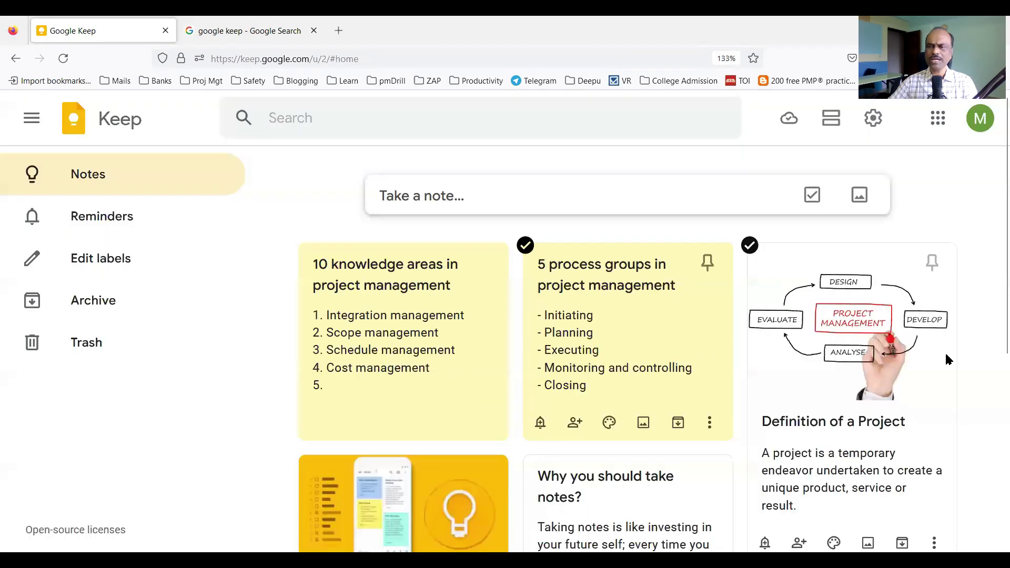
left_click(841, 493)
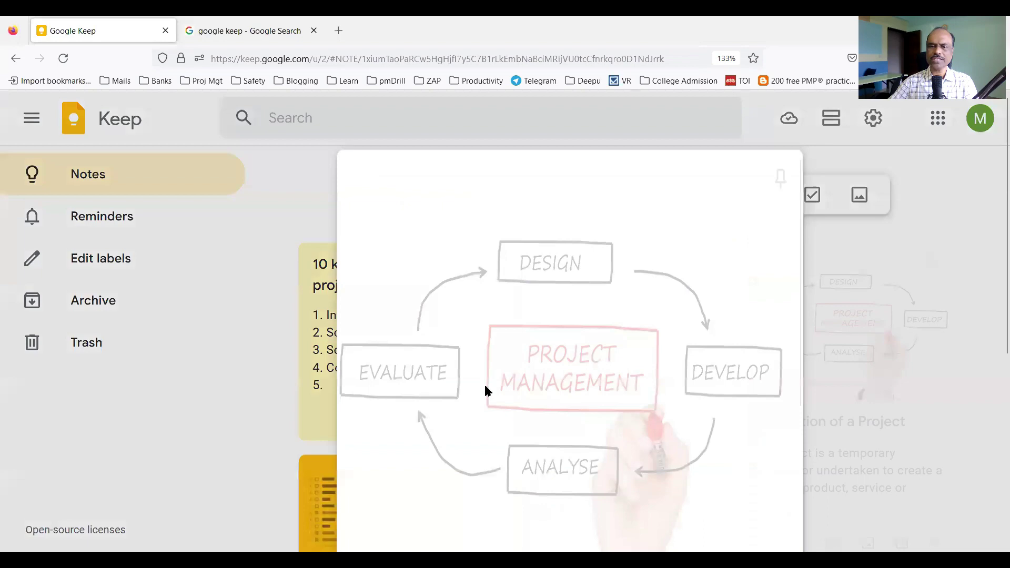
left_click(350, 502)
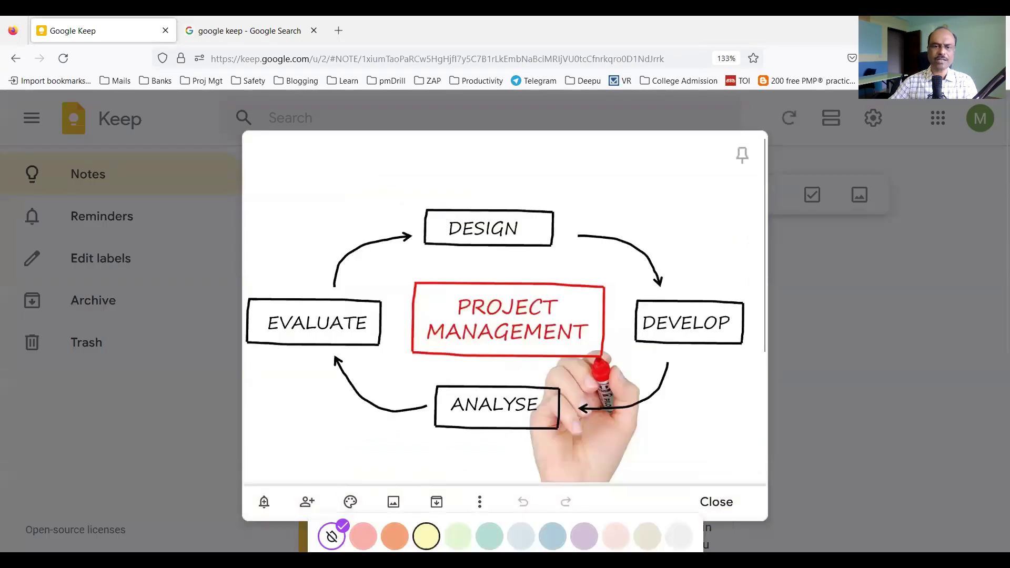
left_click(427, 535)
left_click(205, 418)
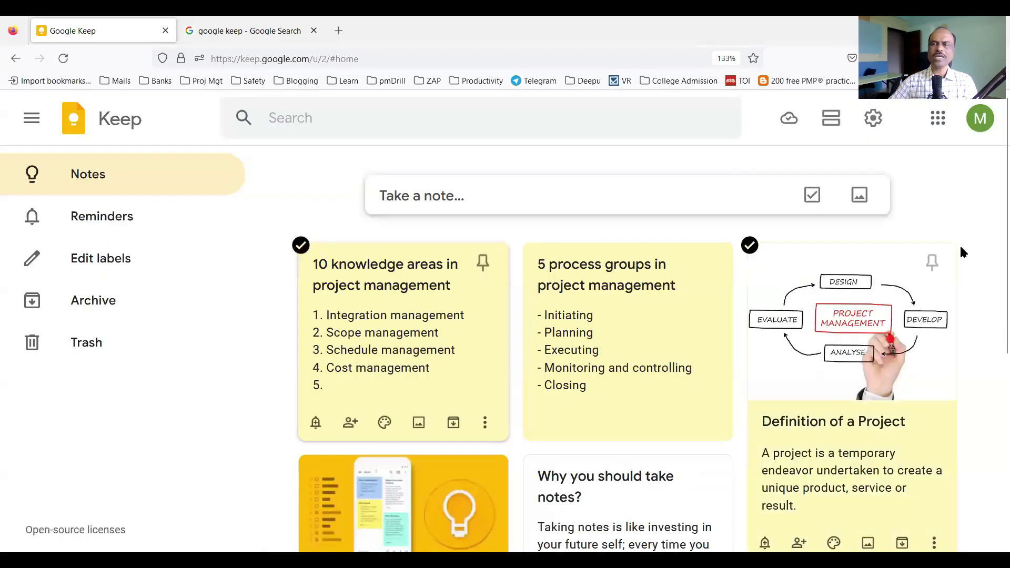
Step: Make the 'Why you should take notes?' and 'Importance of capturing information' notes mint green
scroll(993, 244, "down", 2)
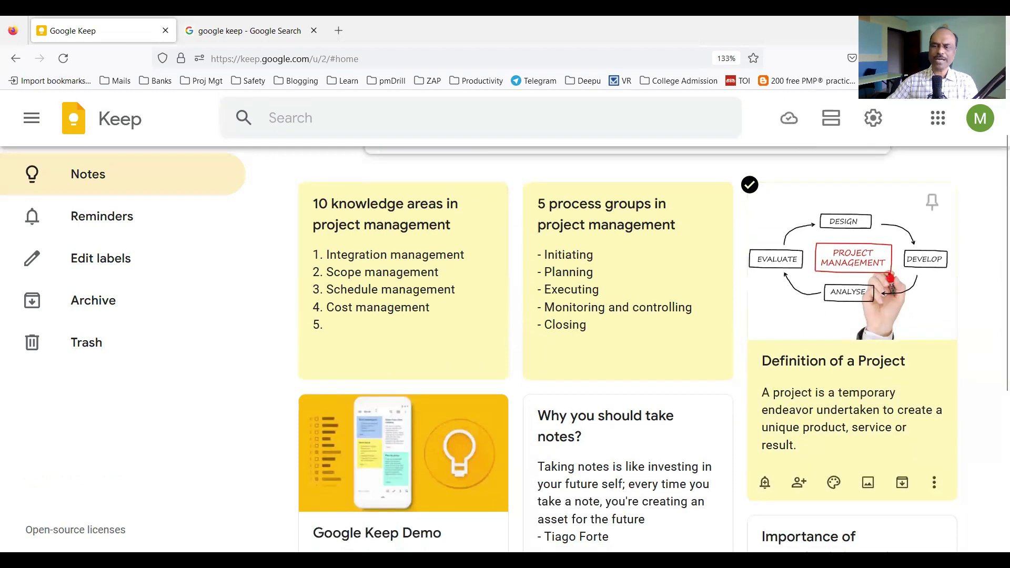
key("ctrl+minus")
key("ctrl+minus")
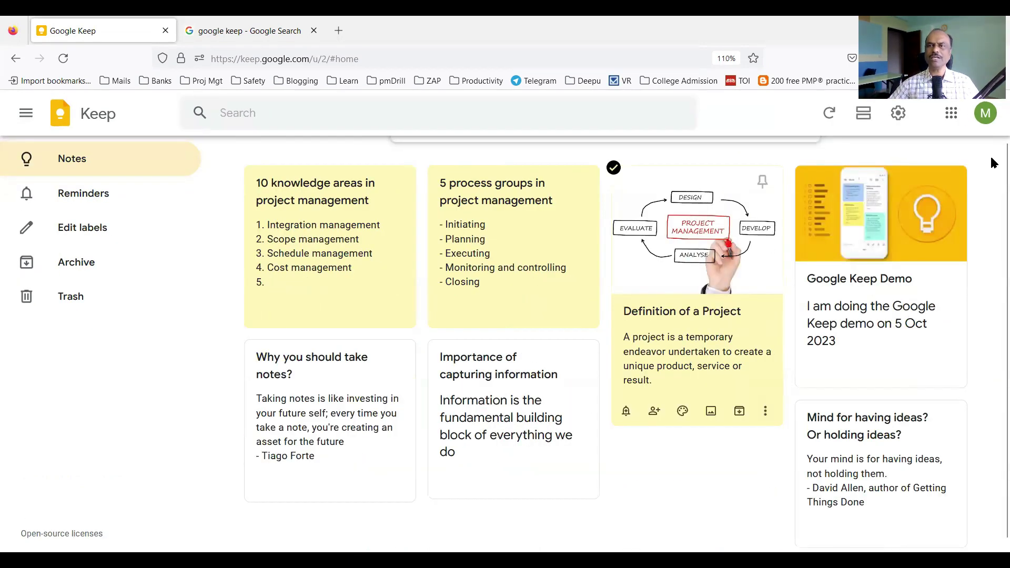
mouse_move(856, 229)
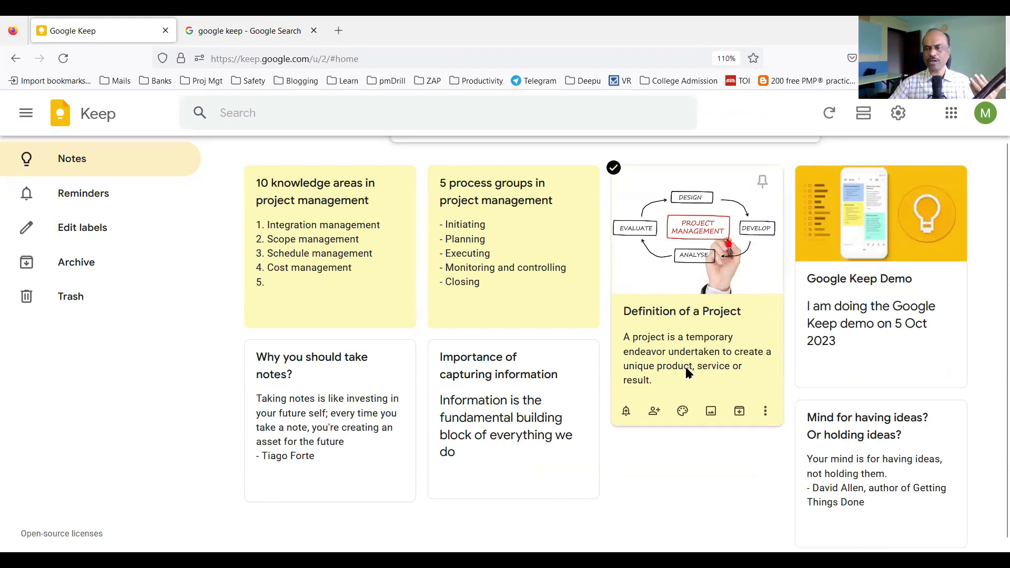
mouse_move(389, 389)
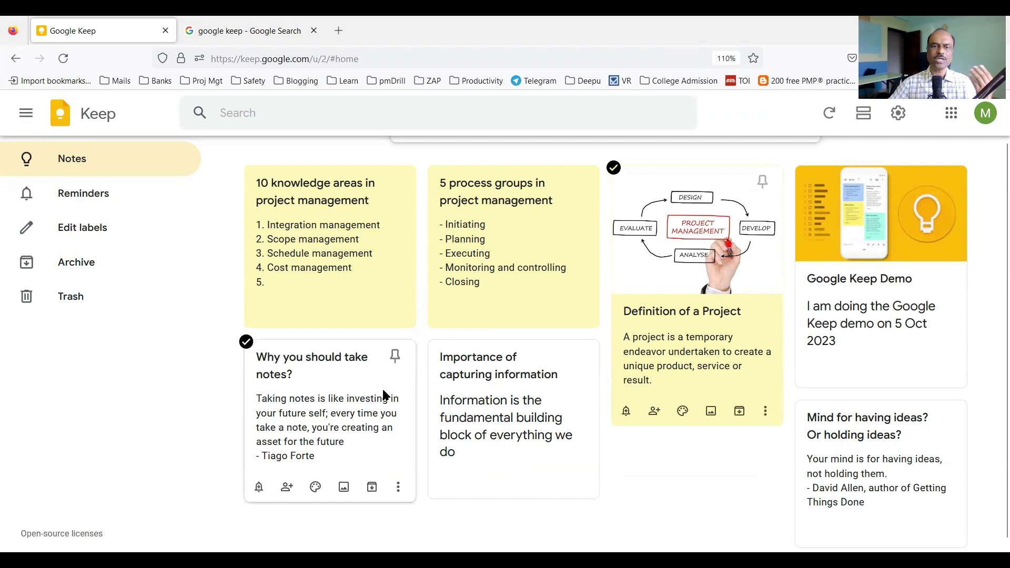
left_click(316, 487)
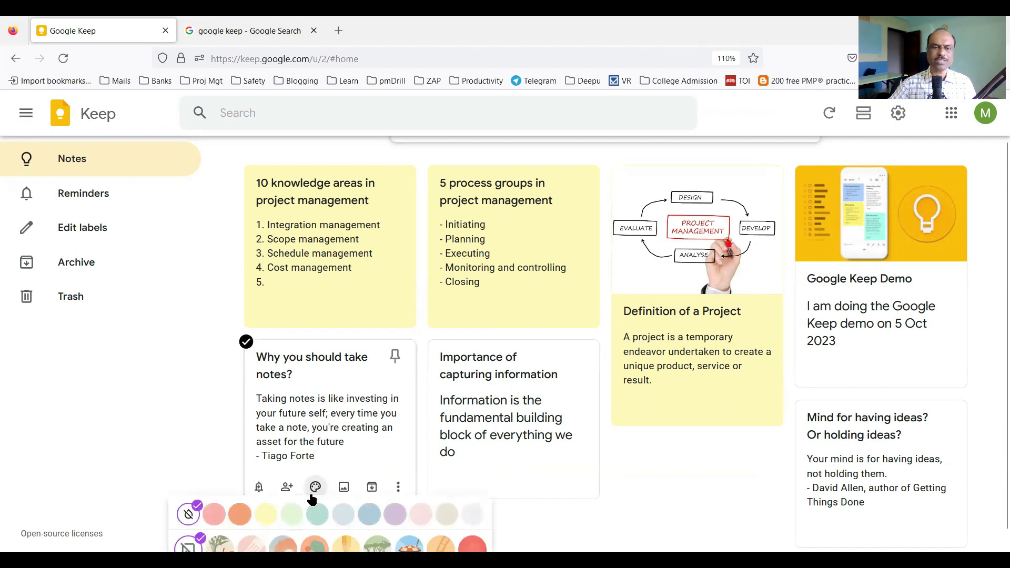
left_click(291, 521)
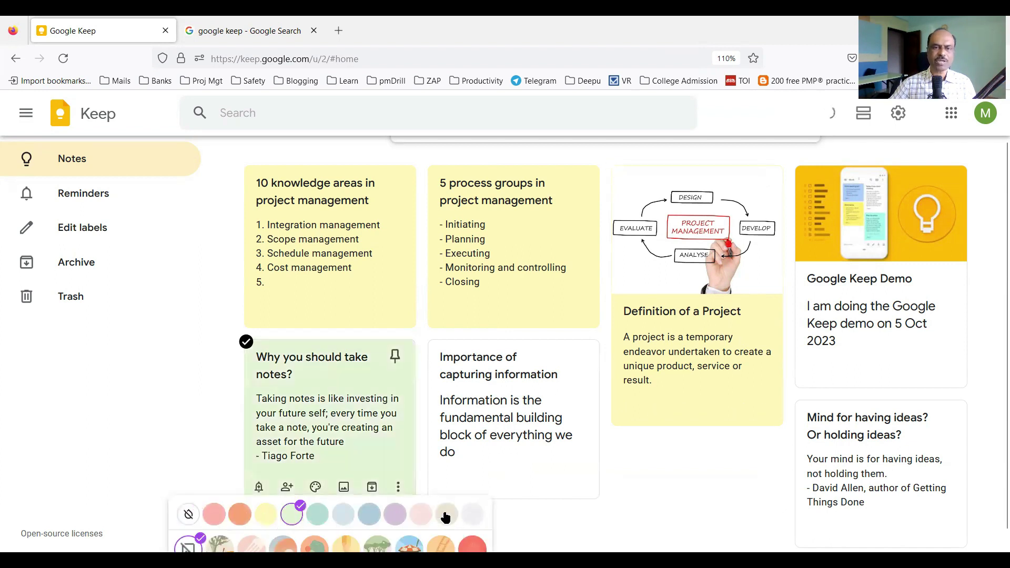
left_click(619, 488)
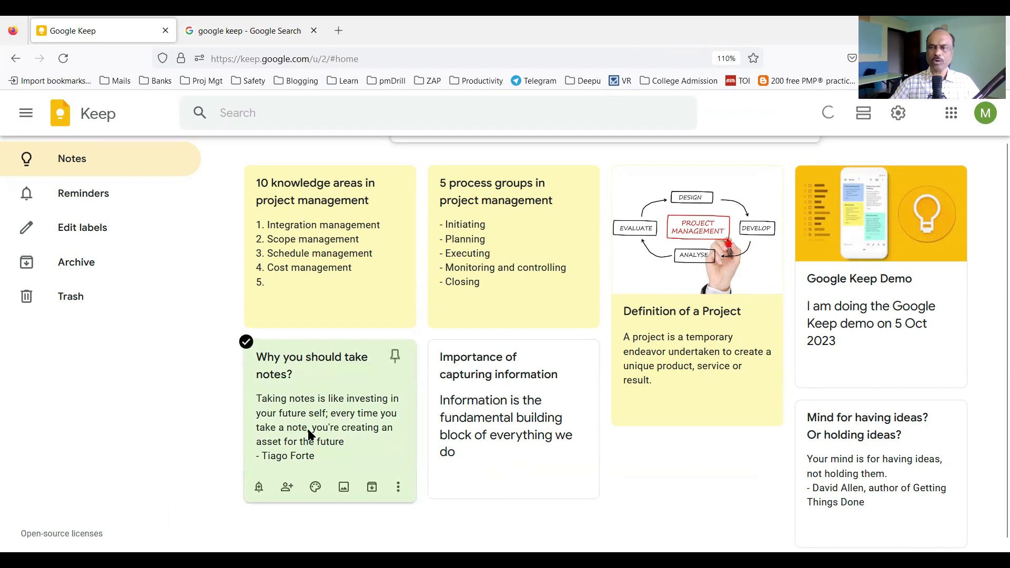
left_click(472, 476)
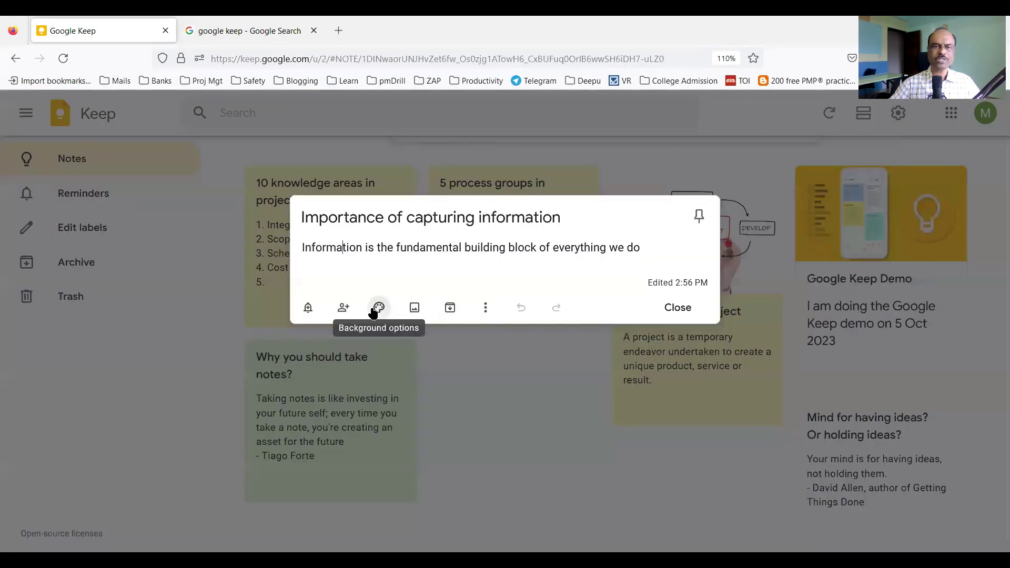
left_click(379, 308)
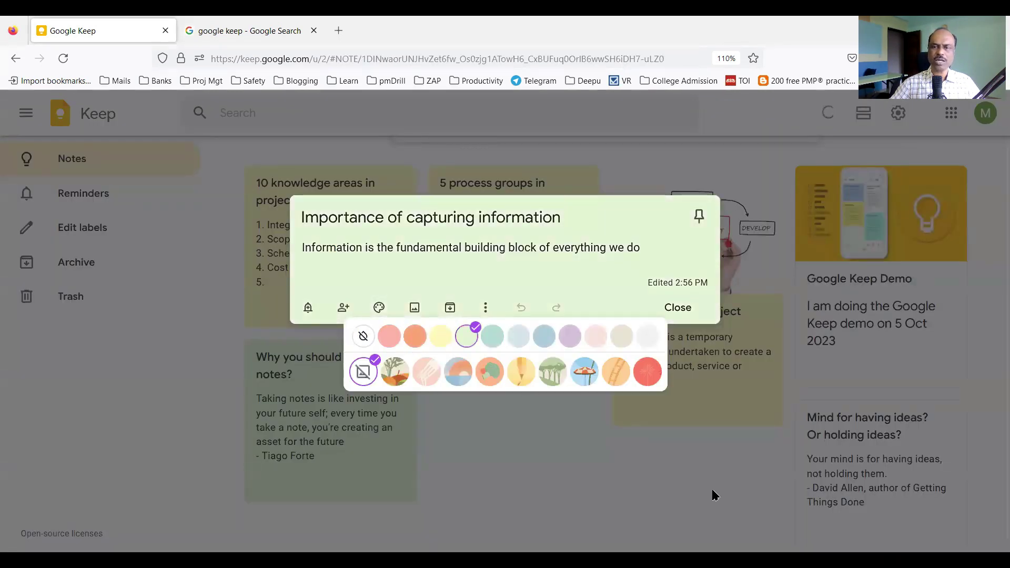
left_click(708, 487)
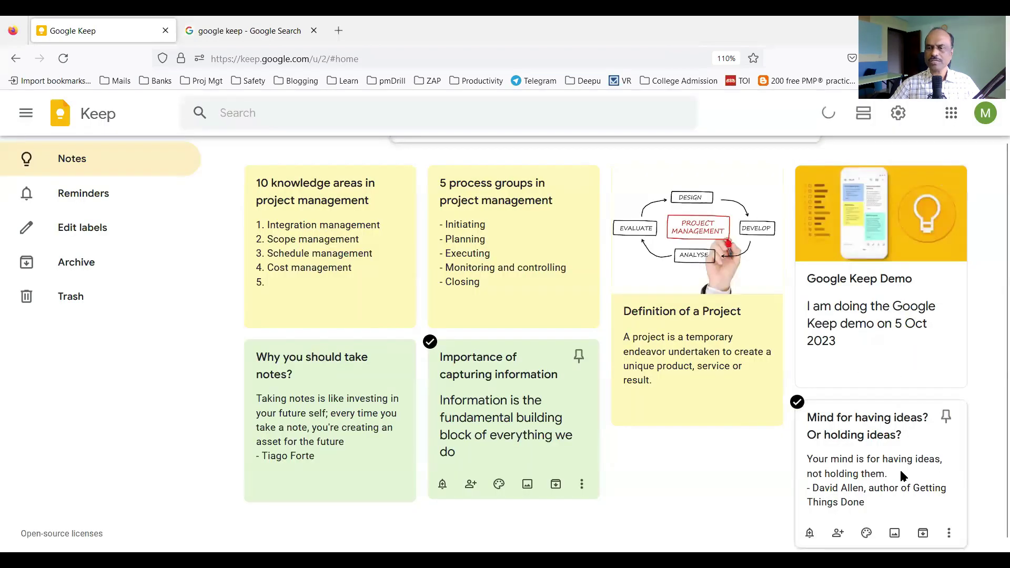
Step: Make the 'Mind for having ideas?' and 'Google Keep Demo' notes mint green
left_click(901, 469)
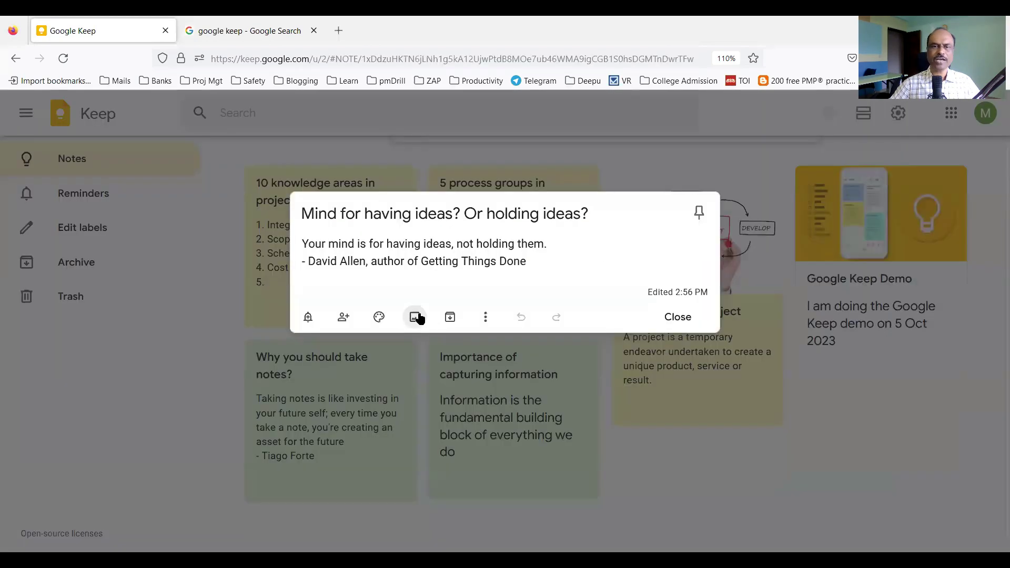
left_click(379, 317)
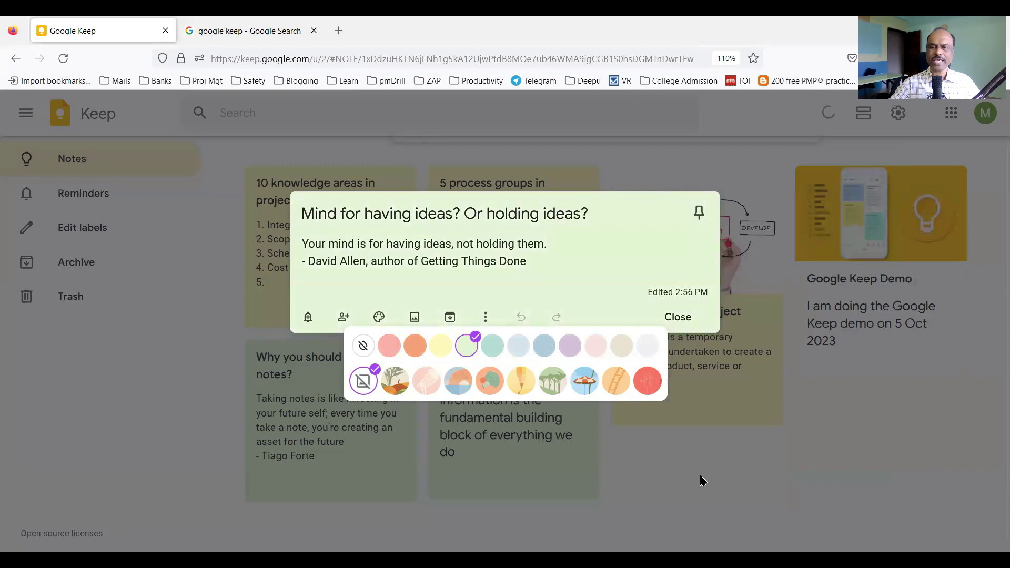
left_click(697, 450)
left_click(866, 373)
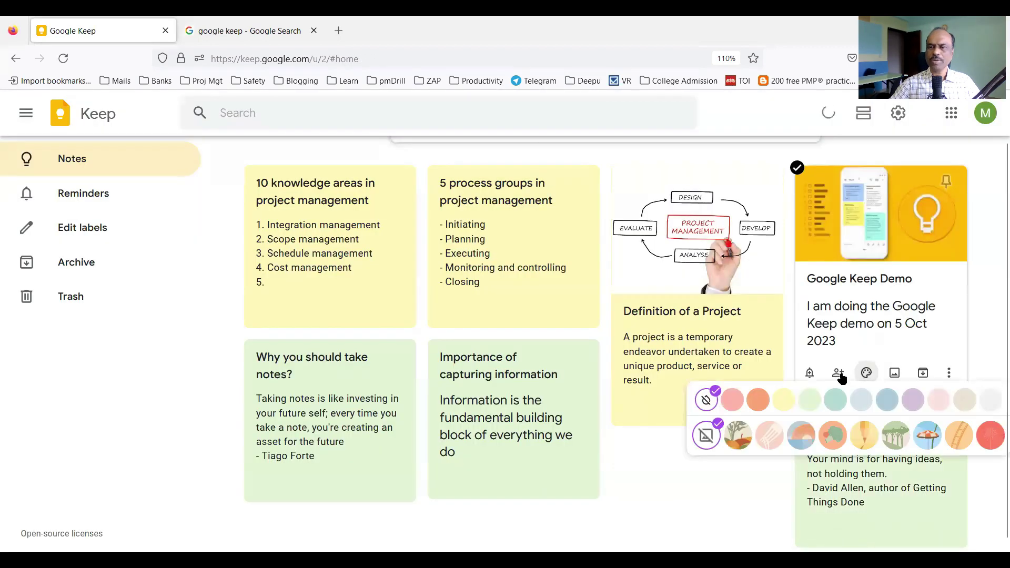
left_click(809, 401)
left_click(716, 503)
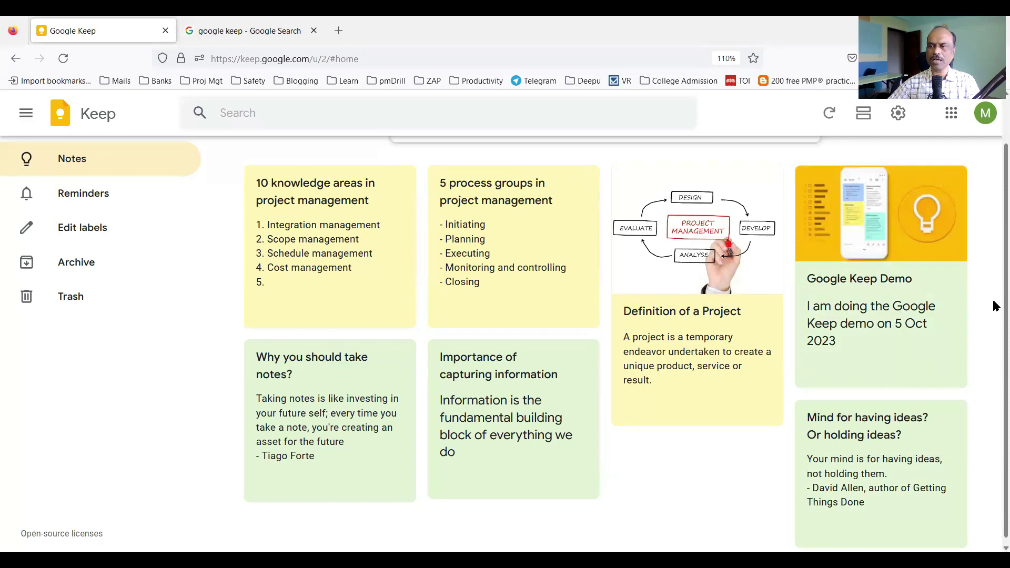
Step: Write a new note titled 'Urgent task' reading 'Submit a proposal by tomorrow'
scroll(993, 226, "up", 1)
left_click(523, 170)
type("U")
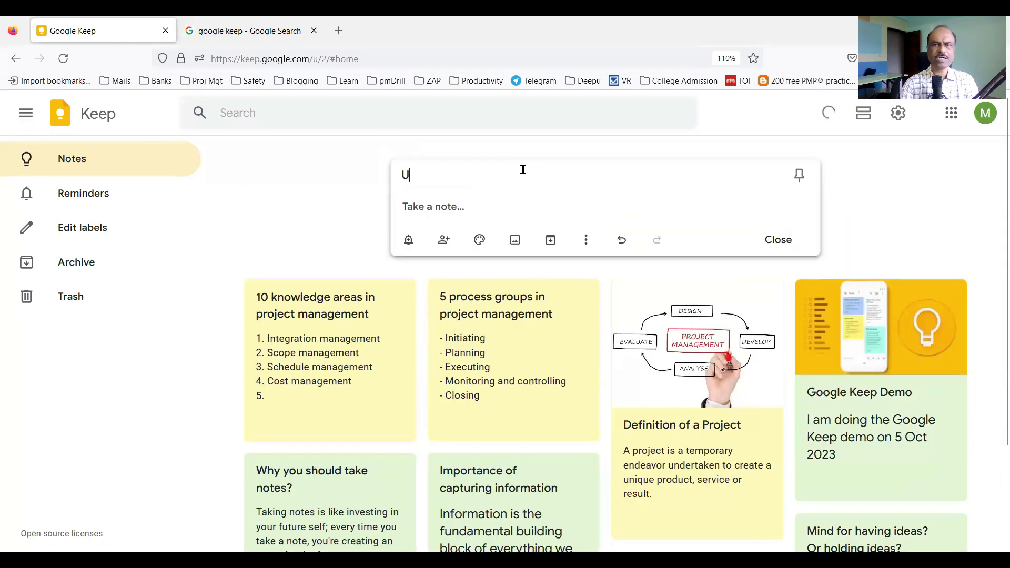
type("rgent task")
left_click(507, 215)
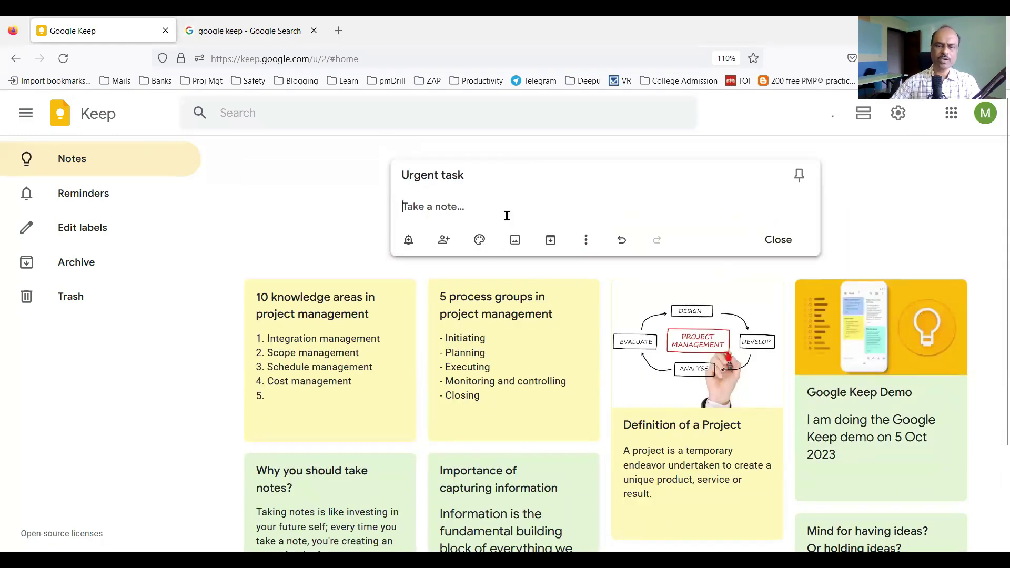
type("Submit a proposal by t")
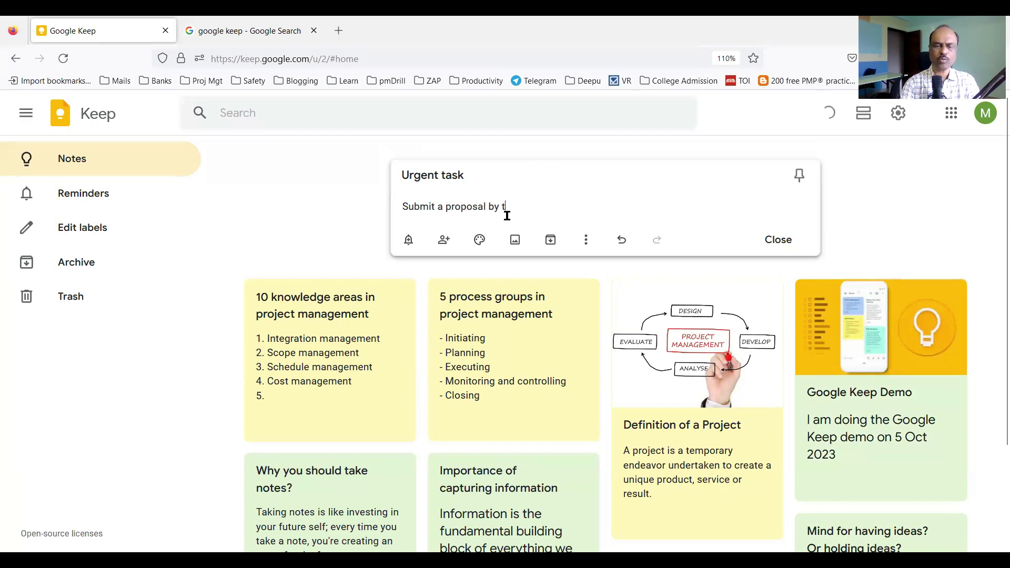
type("omorrow")
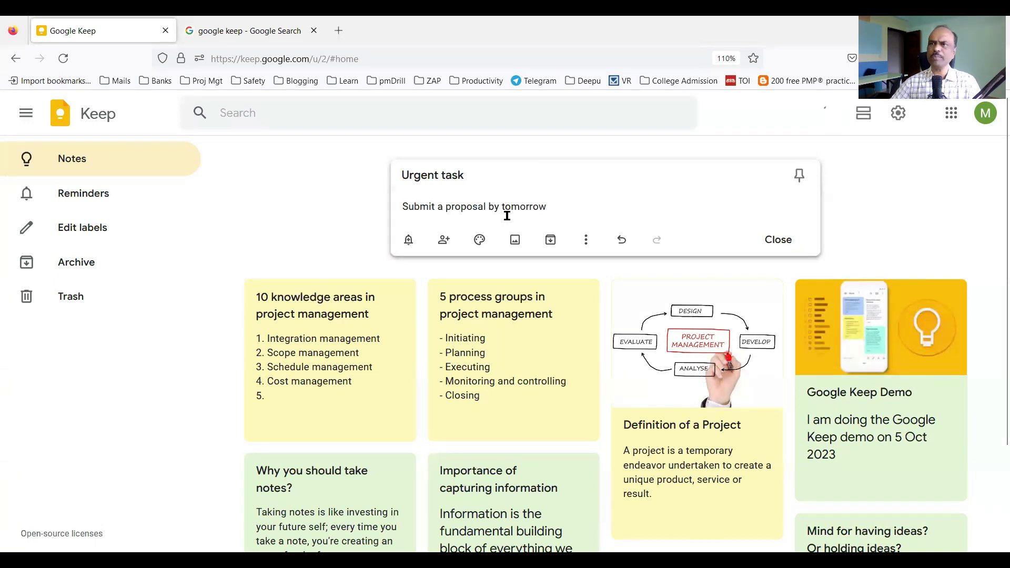
Step: Colour the Urgent task note peach, try and remove a red pattern, and save it
mouse_move(481, 246)
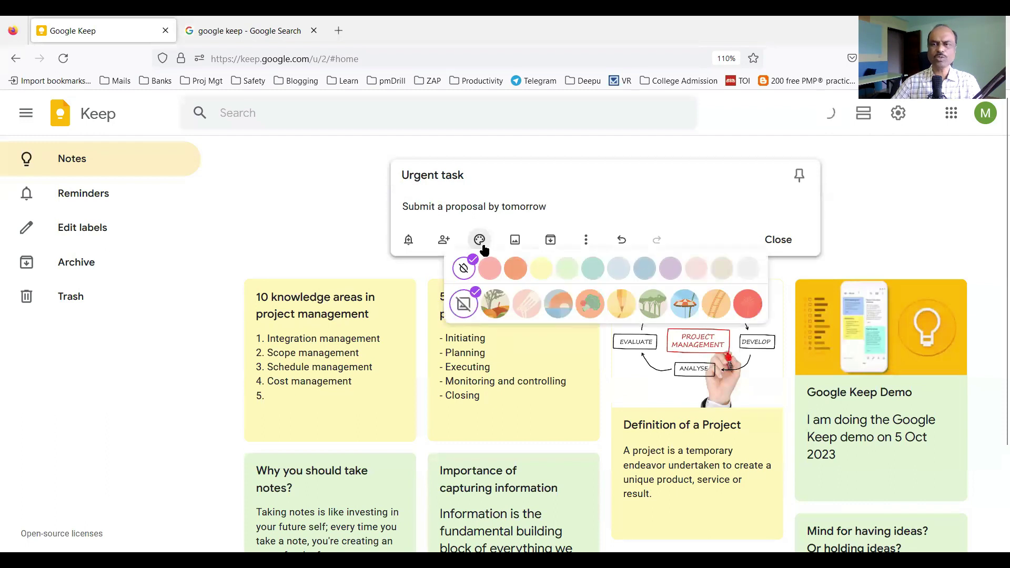
left_click(515, 270)
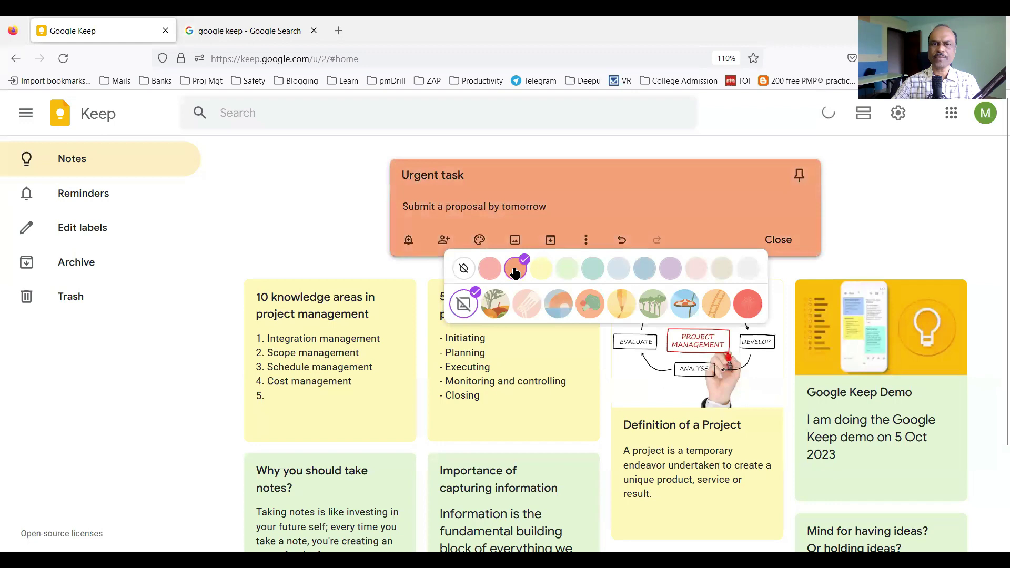
left_click(749, 308)
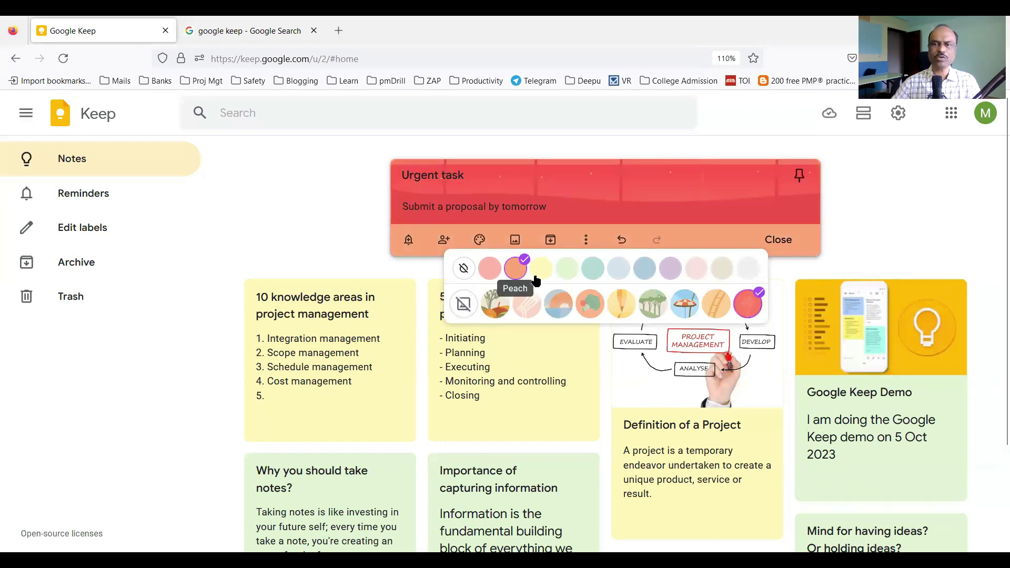
left_click(464, 305)
left_click(282, 217)
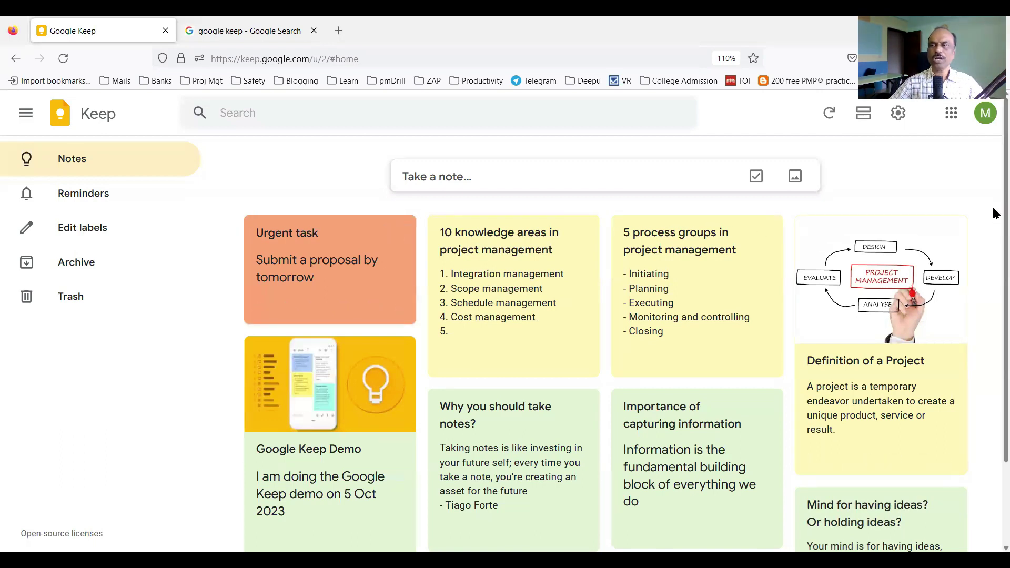
scroll(996, 213, "down", 2)
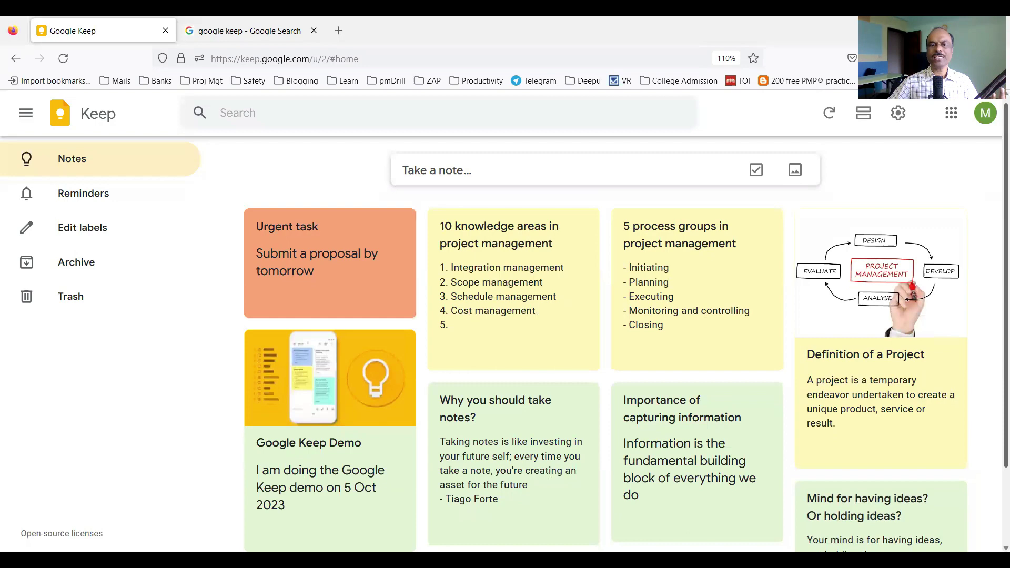
scroll(996, 213, "up", 2)
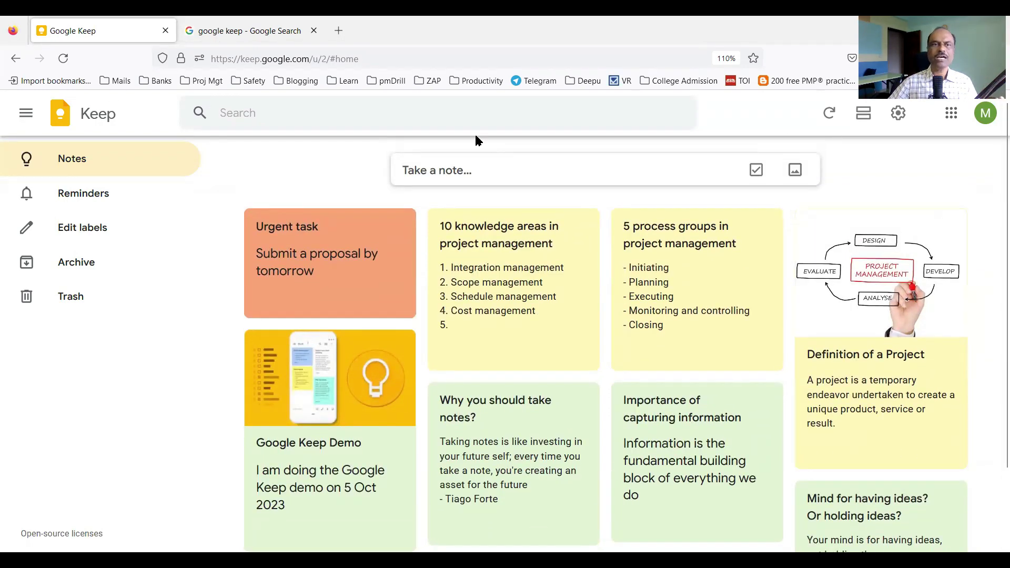
left_click(413, 108)
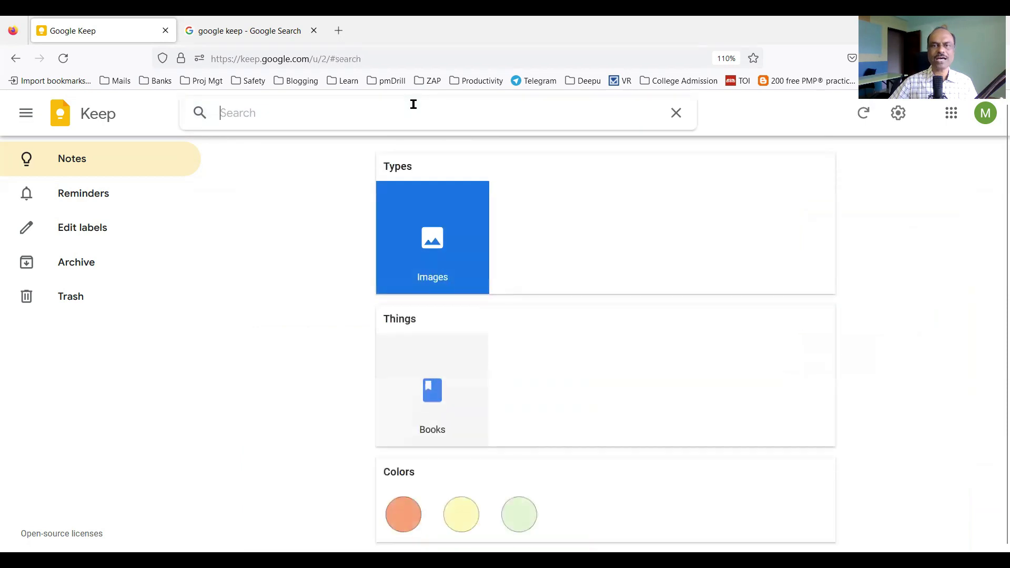
left_click(451, 526)
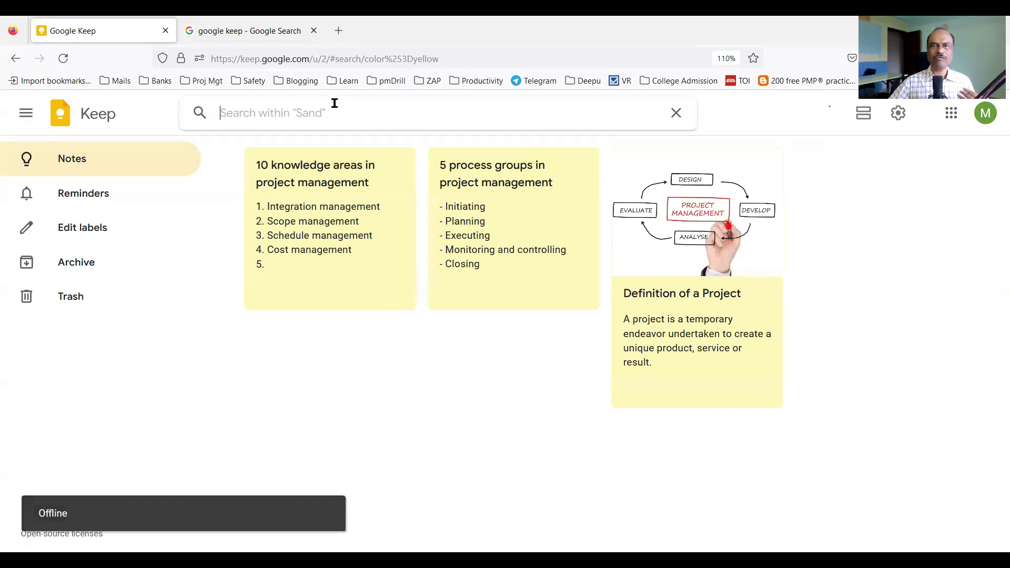
left_click(677, 113)
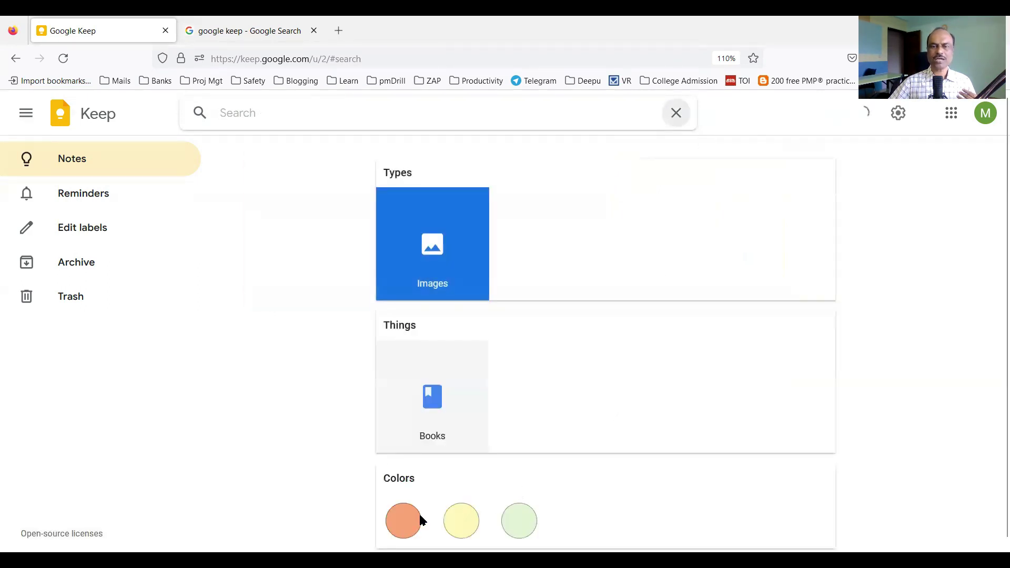
left_click(401, 521)
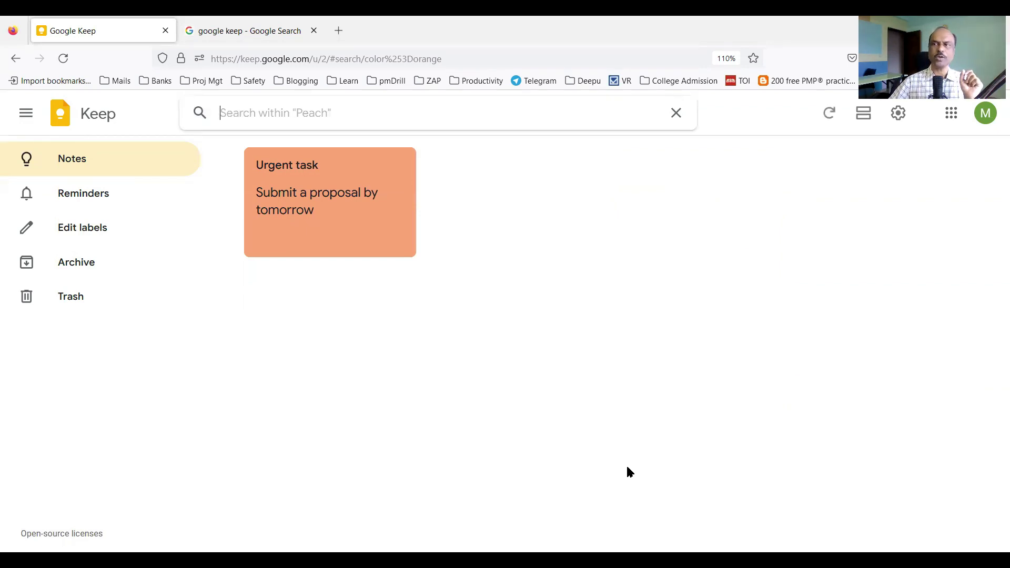
left_click(675, 112)
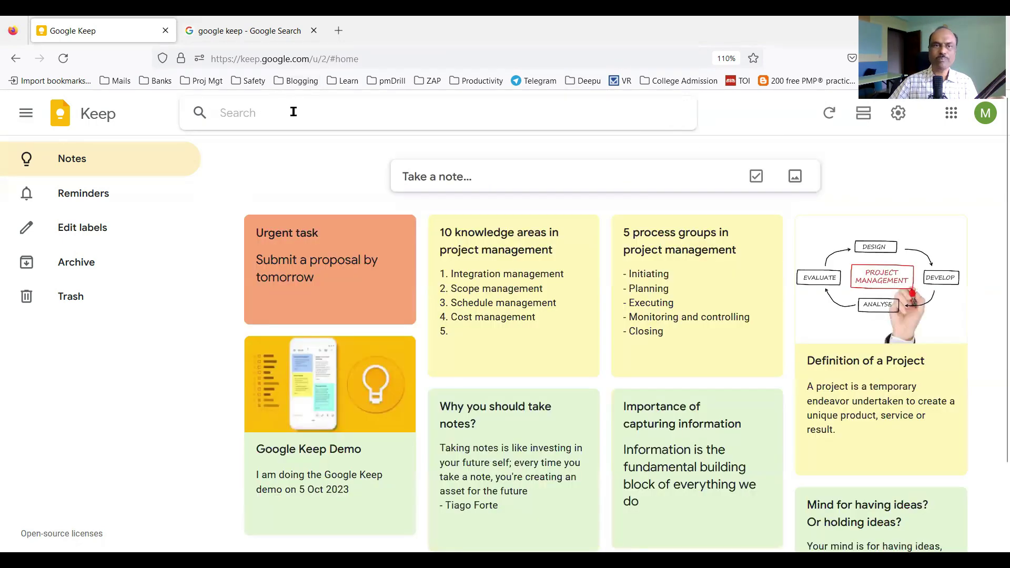
left_click(293, 109)
left_click(412, 241)
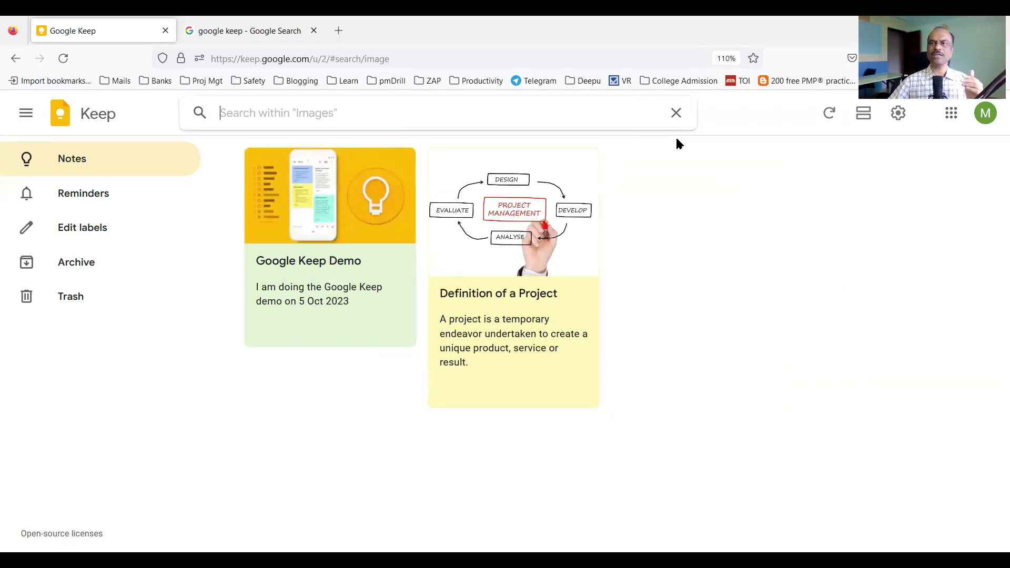
left_click(676, 113)
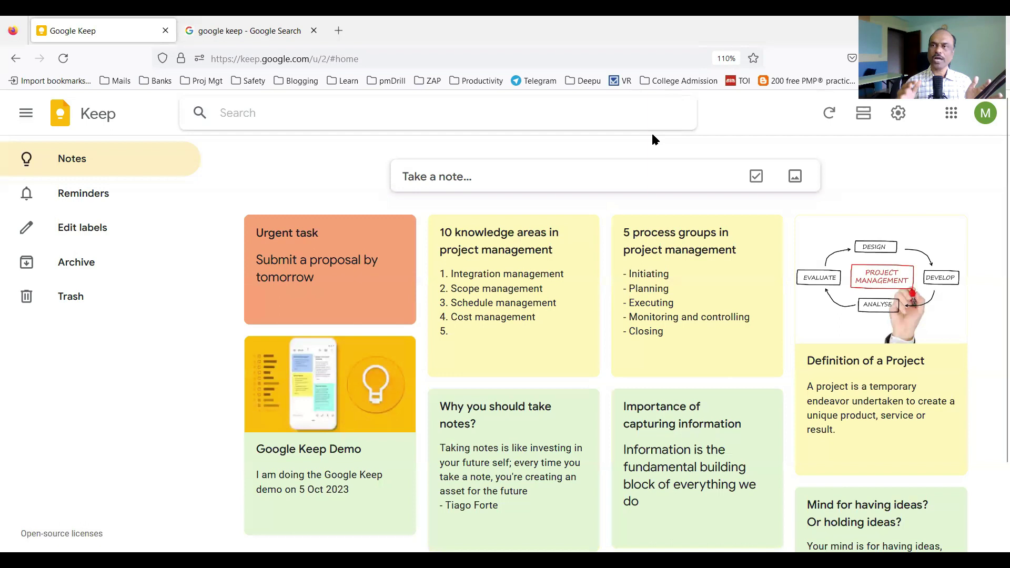